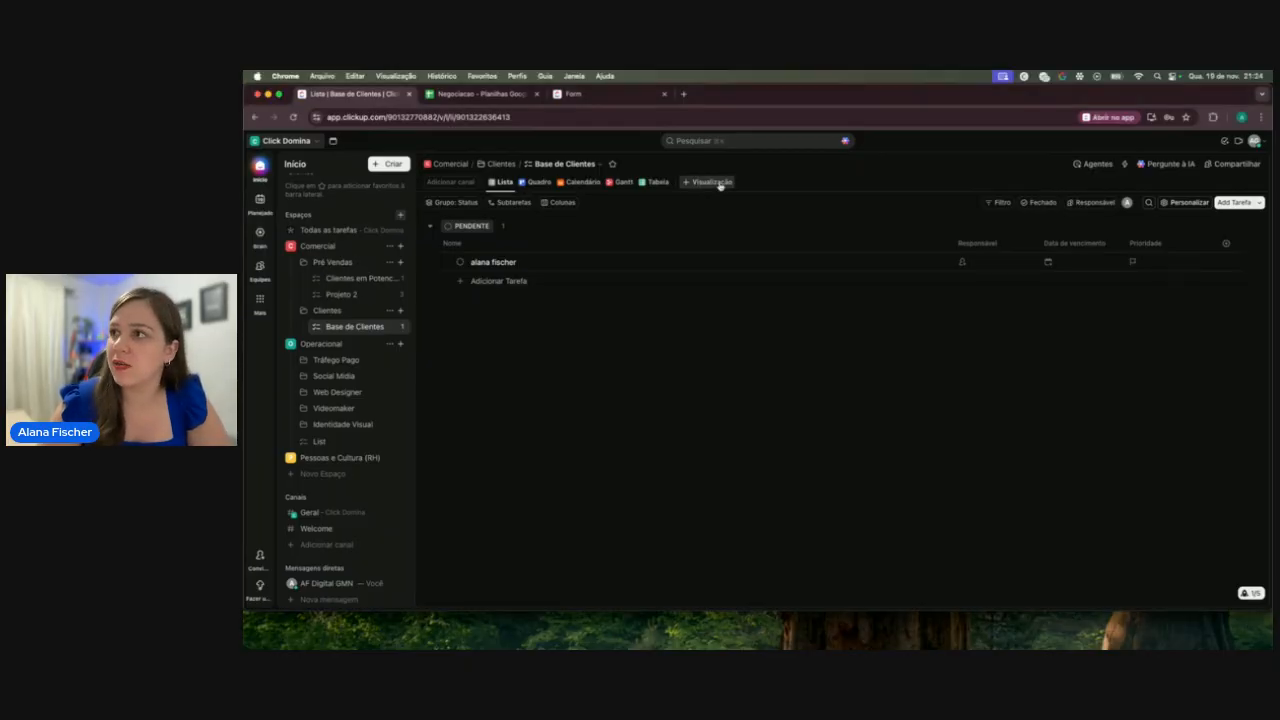
# Add a Formulário view to the Base de Clientes list and start the form from scratch
pyautogui.click(719, 184)
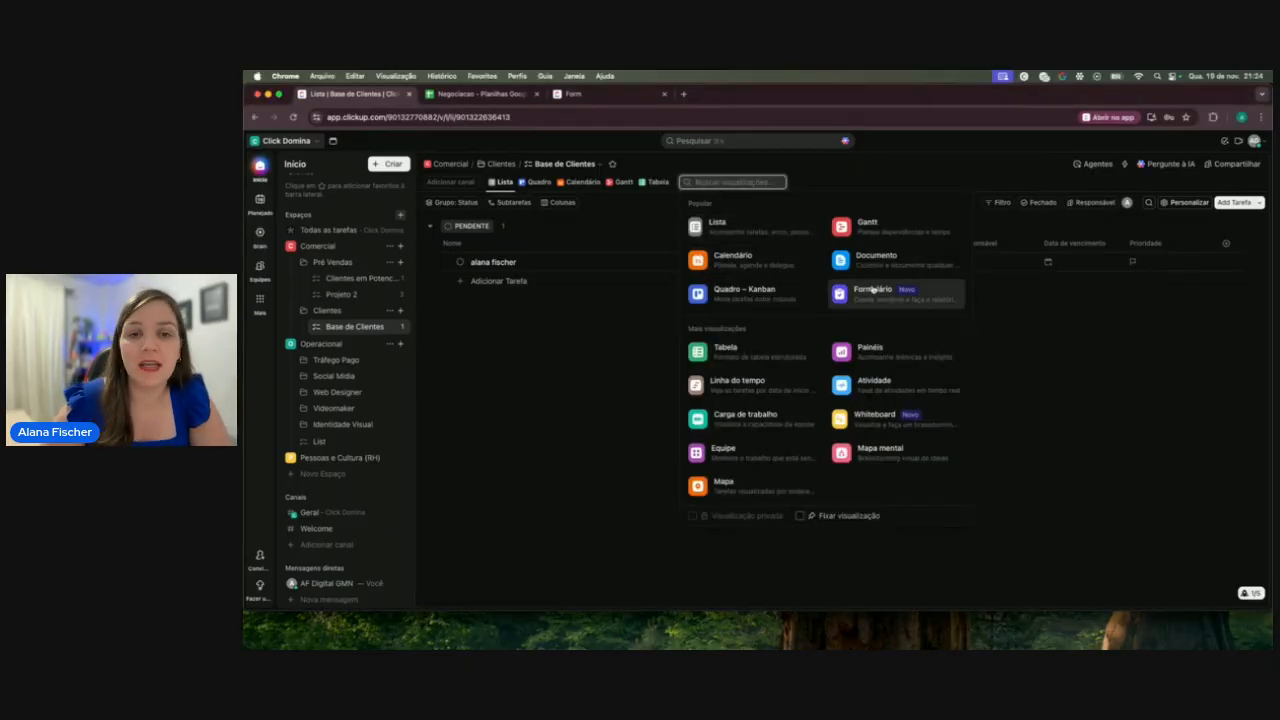
pyautogui.click(910, 298)
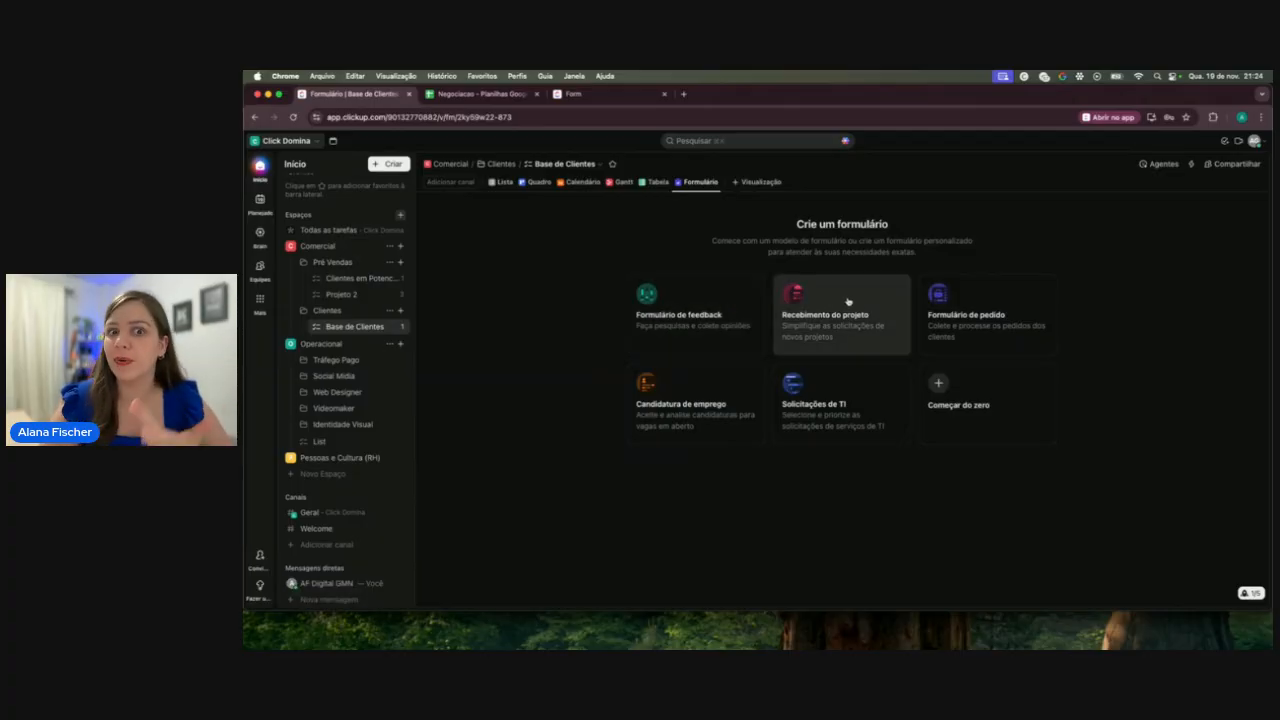
pyautogui.click(996, 404)
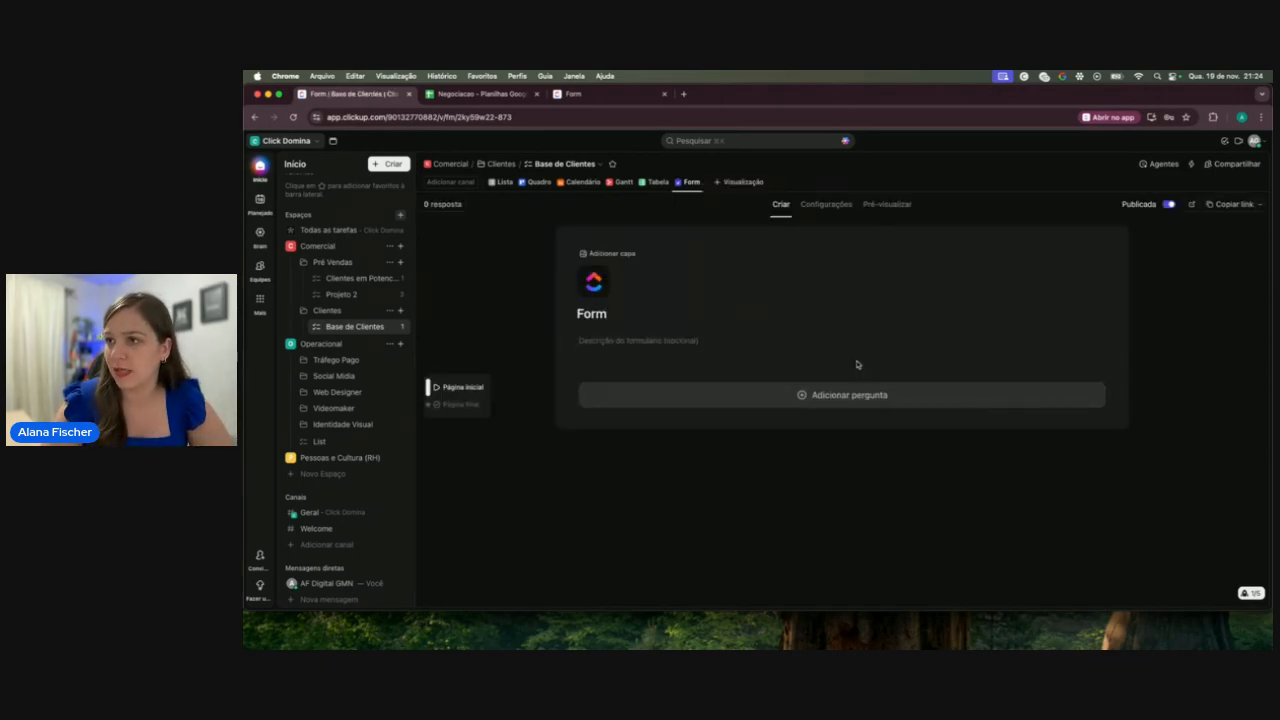
# Title the new form "Boas Vindas de Cliente"
pyautogui.click(610, 313)
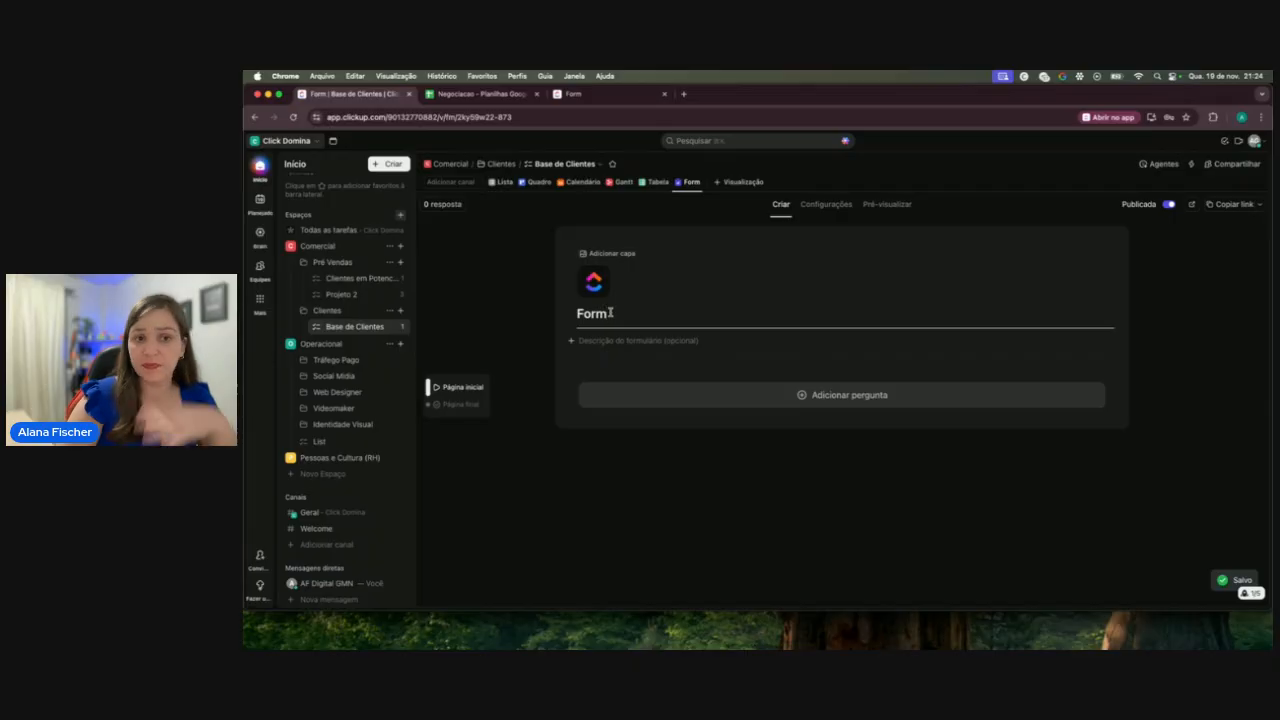
pyautogui.doubleClick(610, 313)
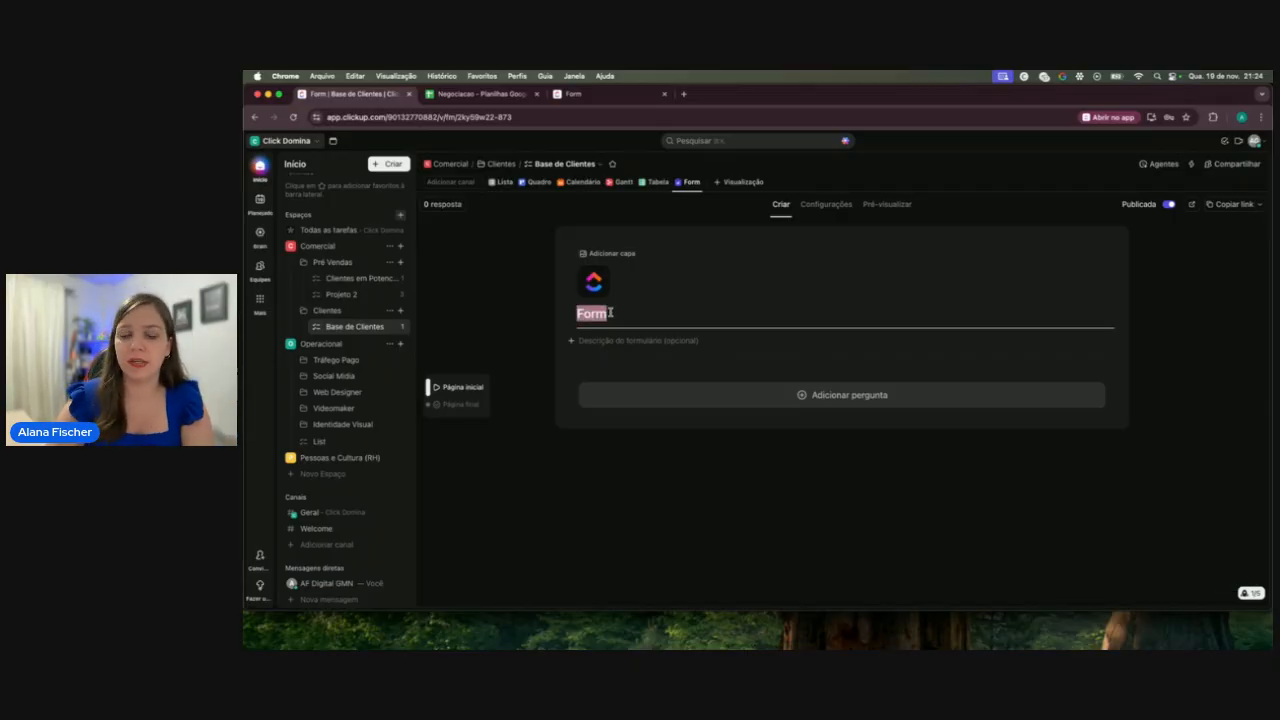
pyautogui.write('Bo')
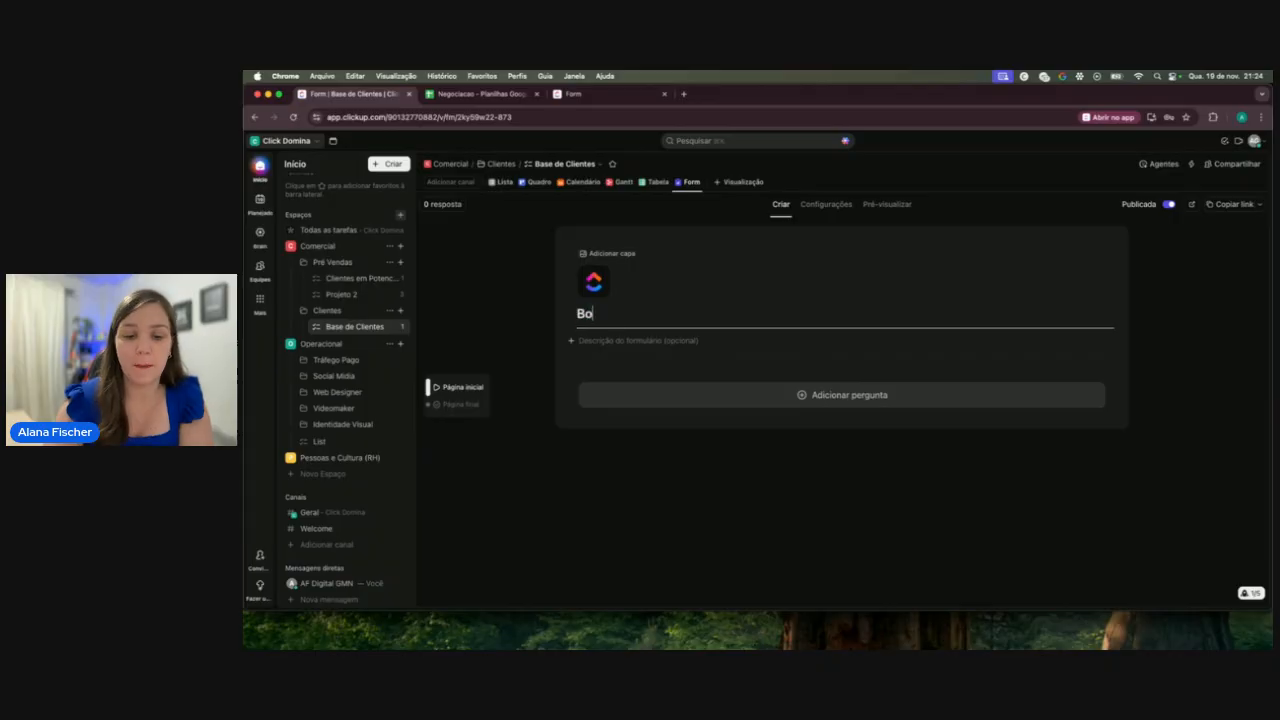
pyautogui.write('as Vindas d')
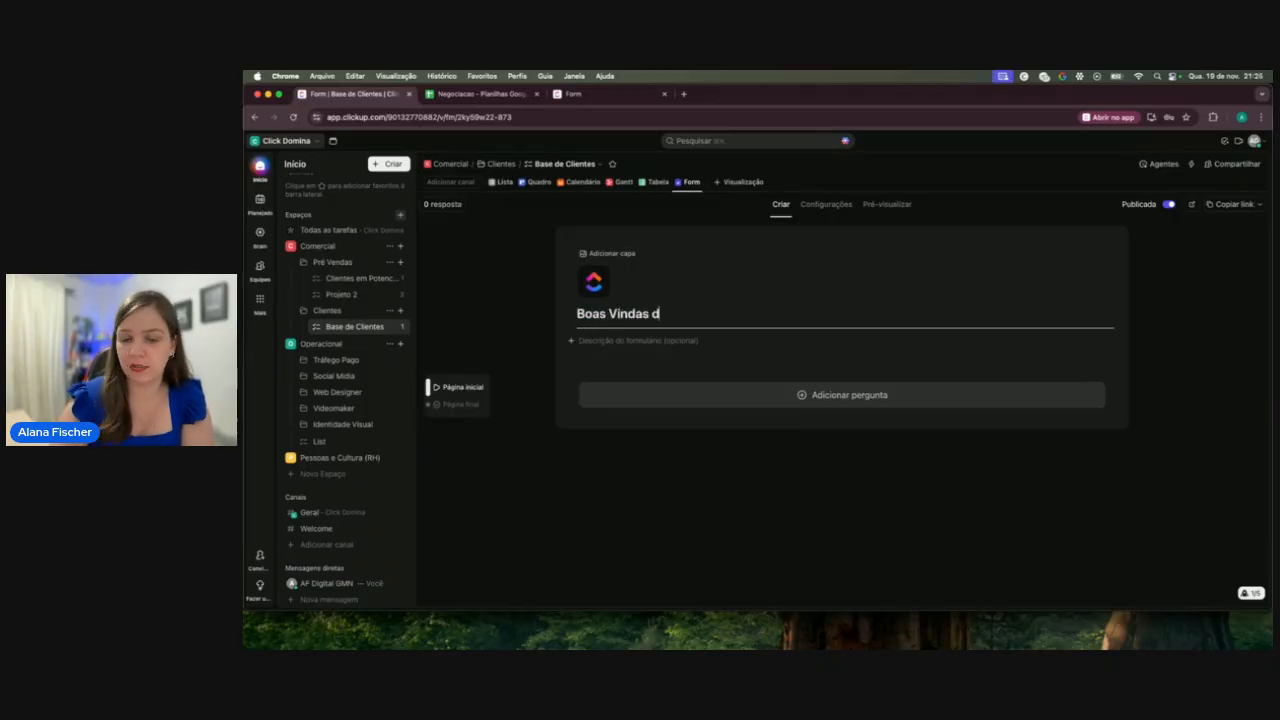
pyautogui.write('e Cliente')
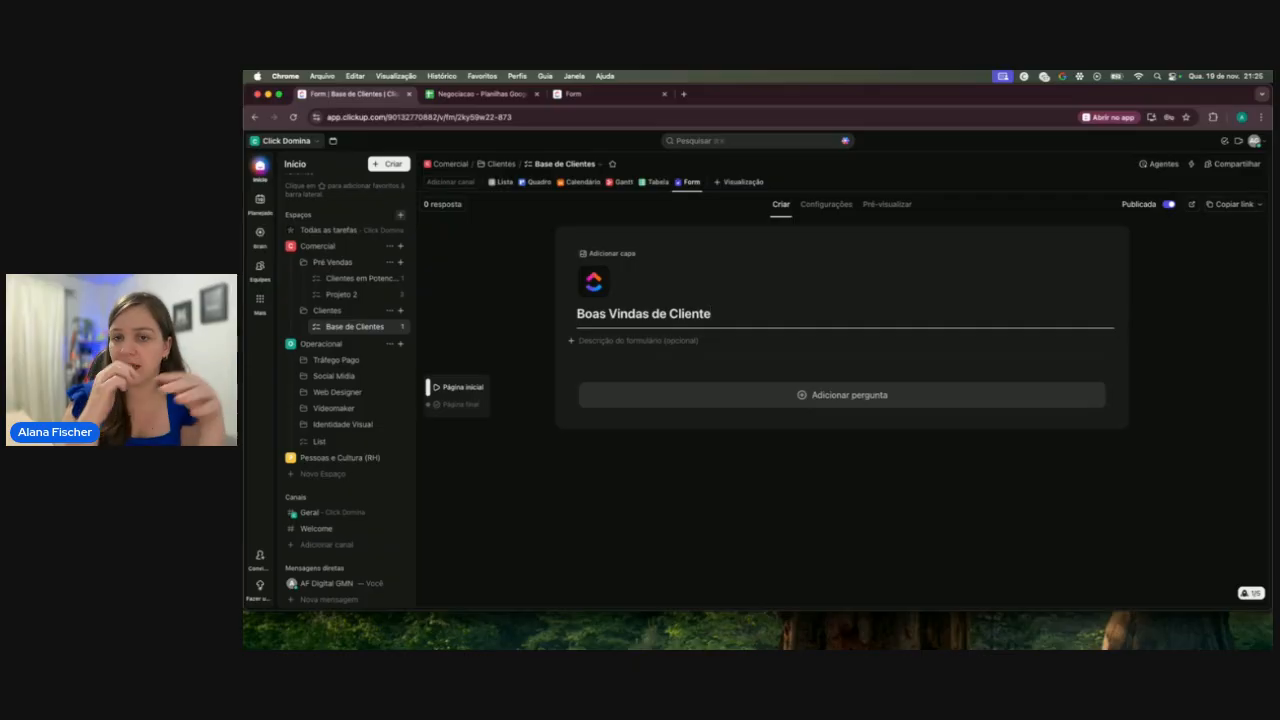
# Set the form description to "Essas informacoes são confidenciaveis e exclusivas para uso de fins administrativos"
pyautogui.click(617, 341)
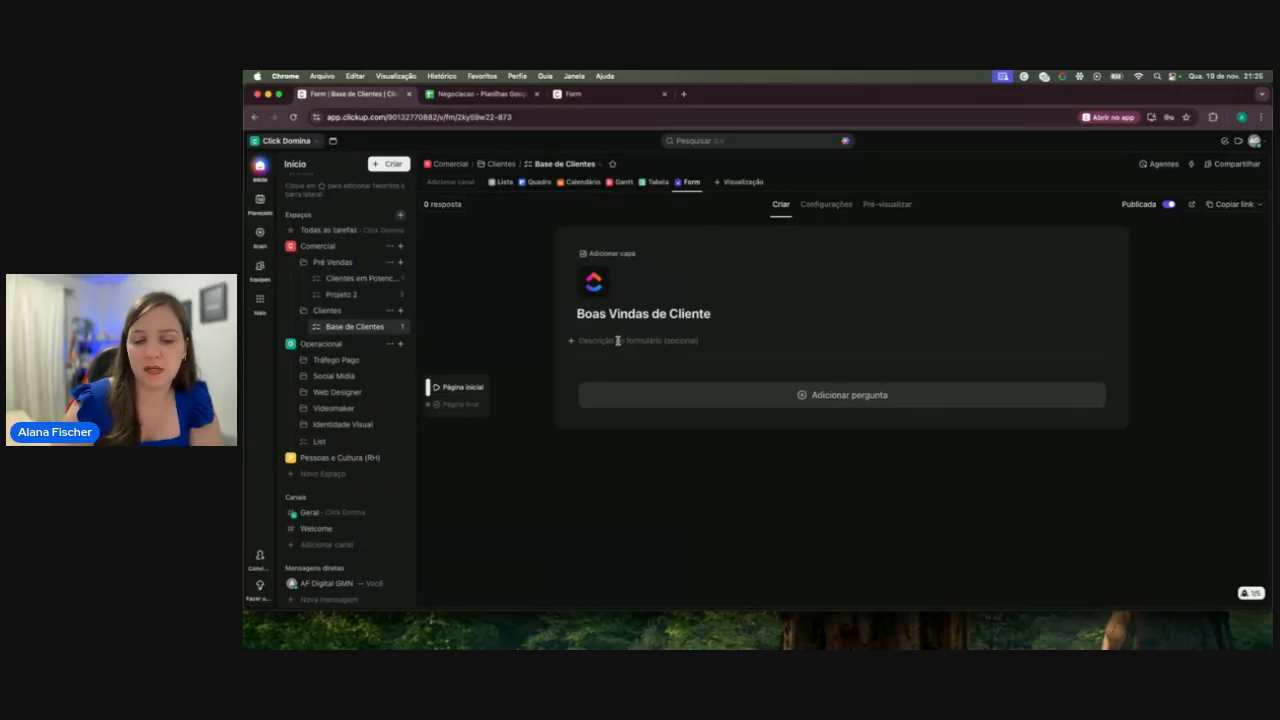
pyautogui.click(617, 341)
pyautogui.write('Precisa')
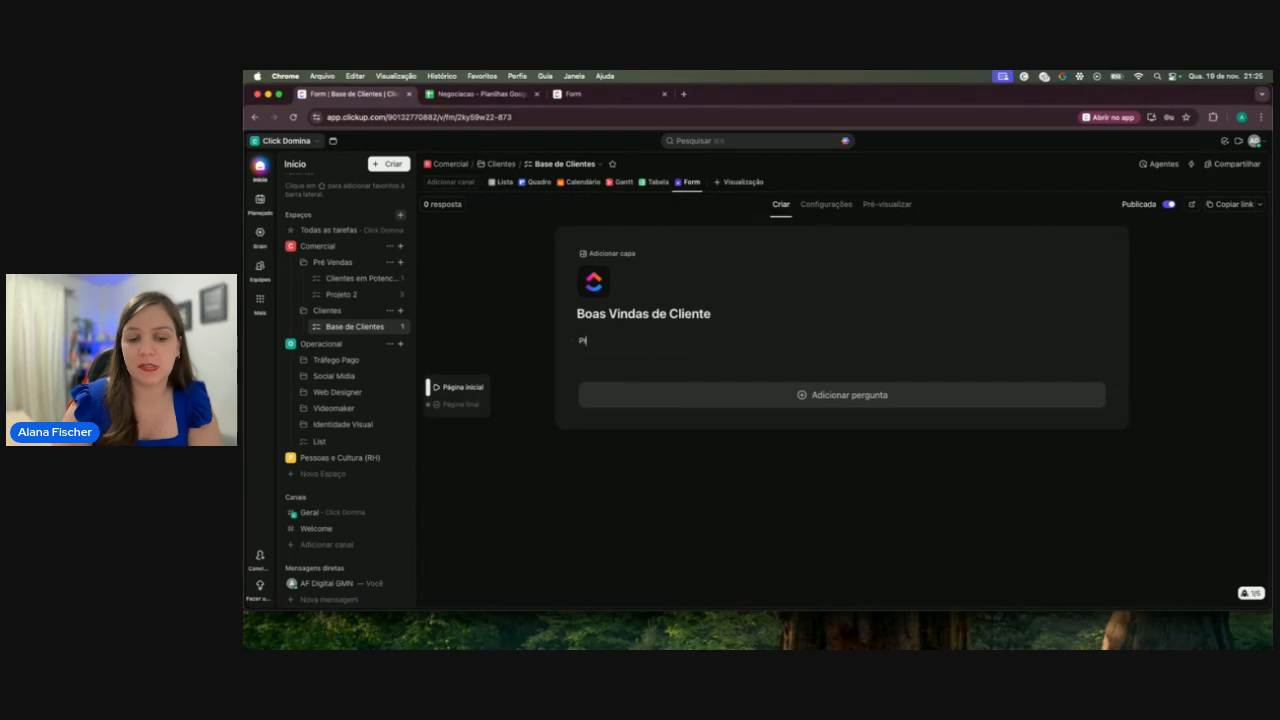
pyautogui.press('BackSpace')
pyautogui.press('BackSpace')
pyautogui.press('BackSpace')
pyautogui.press('BackSpace')
pyautogui.press('BackSpace')
pyautogui.press('BackSpace')
pyautogui.press('BackSpace')
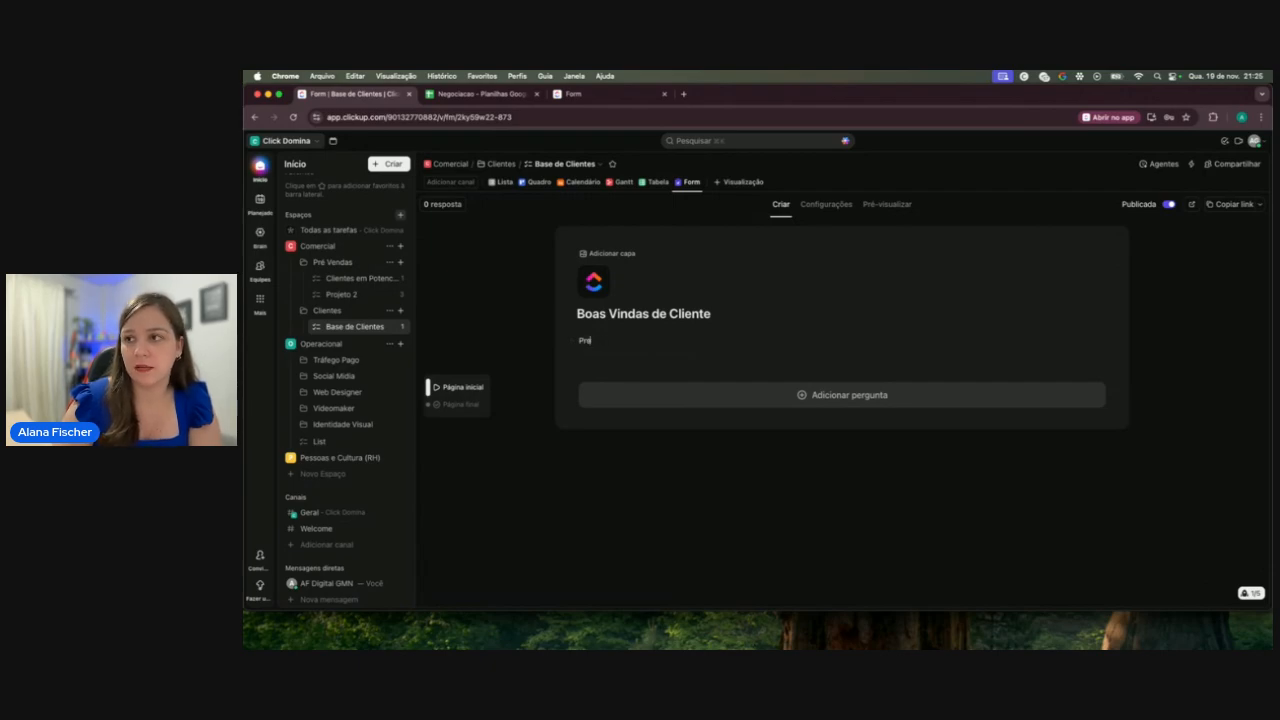
pyautogui.write('Essas')
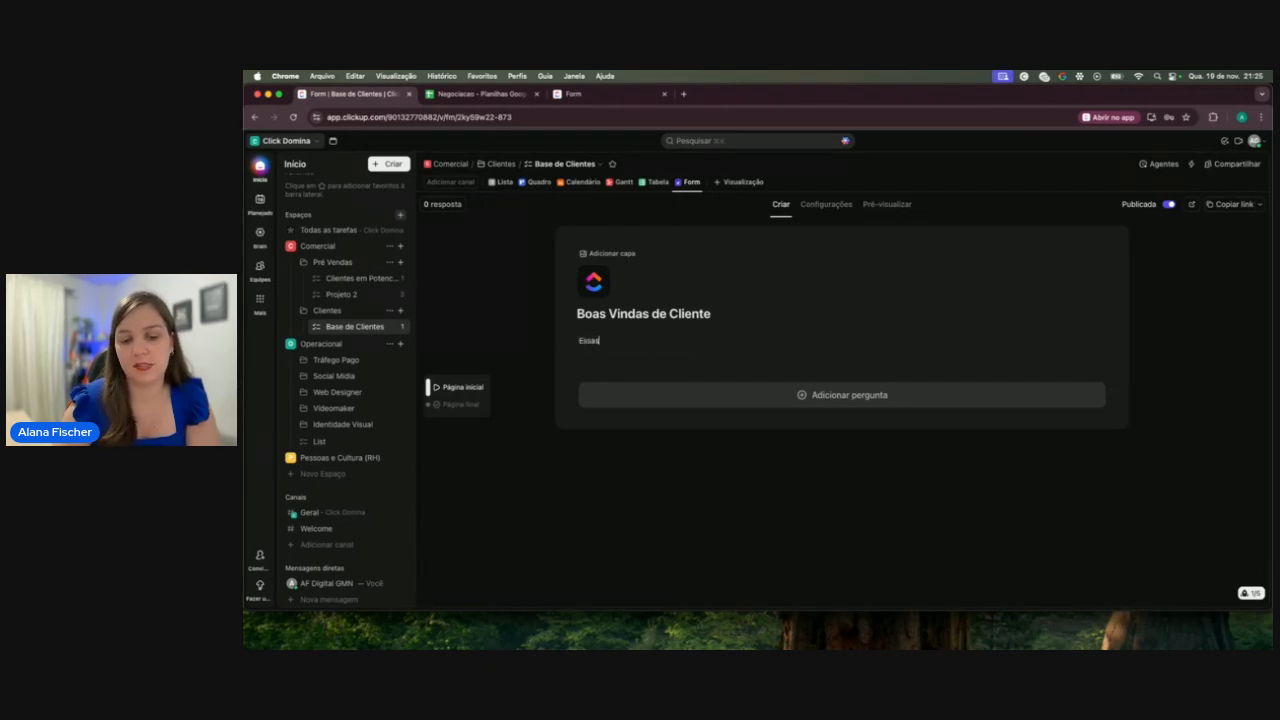
pyautogui.write(' informacoe')
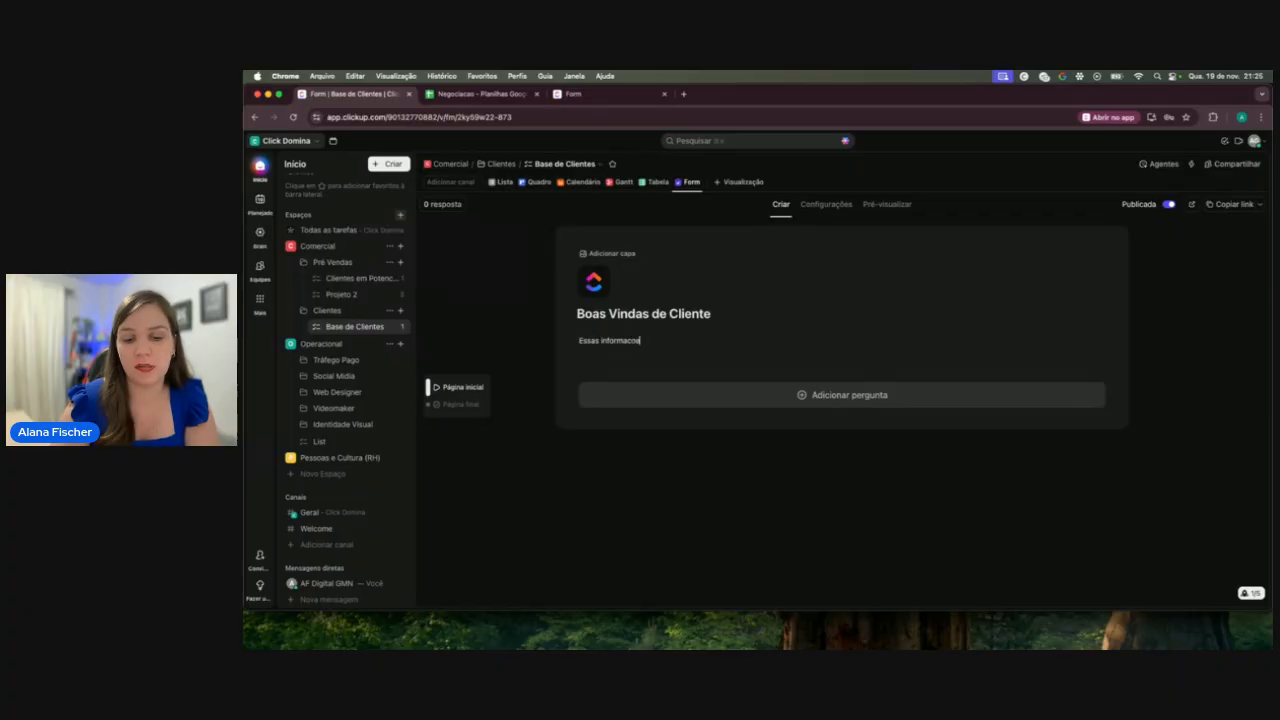
pyautogui.write('s são co')
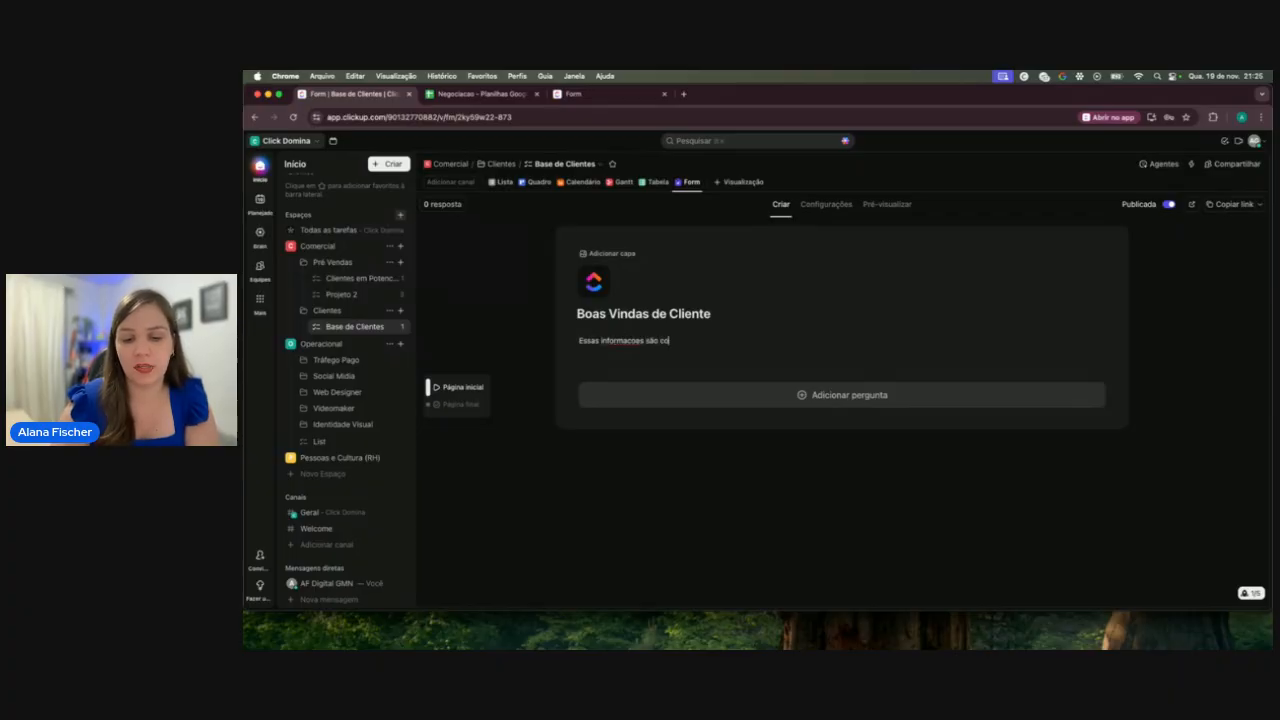
pyautogui.write('nfidenciaveis')
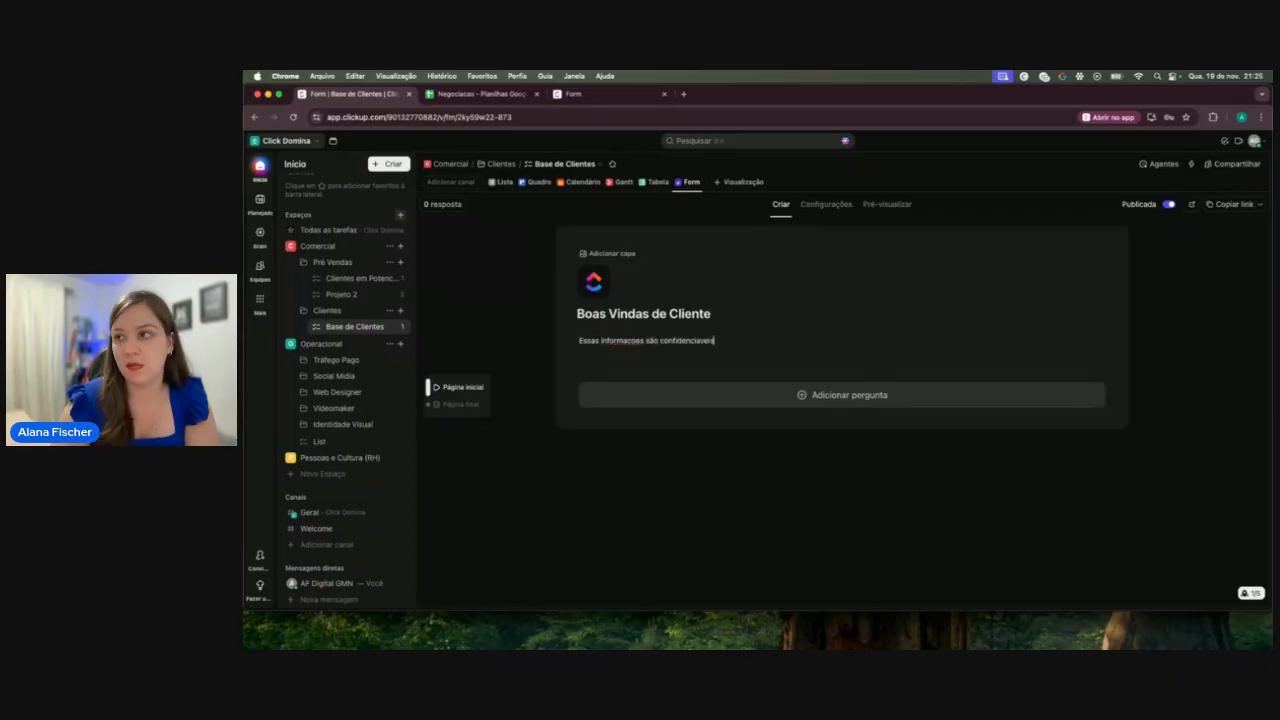
pyautogui.write(' e exclusivas para uso')
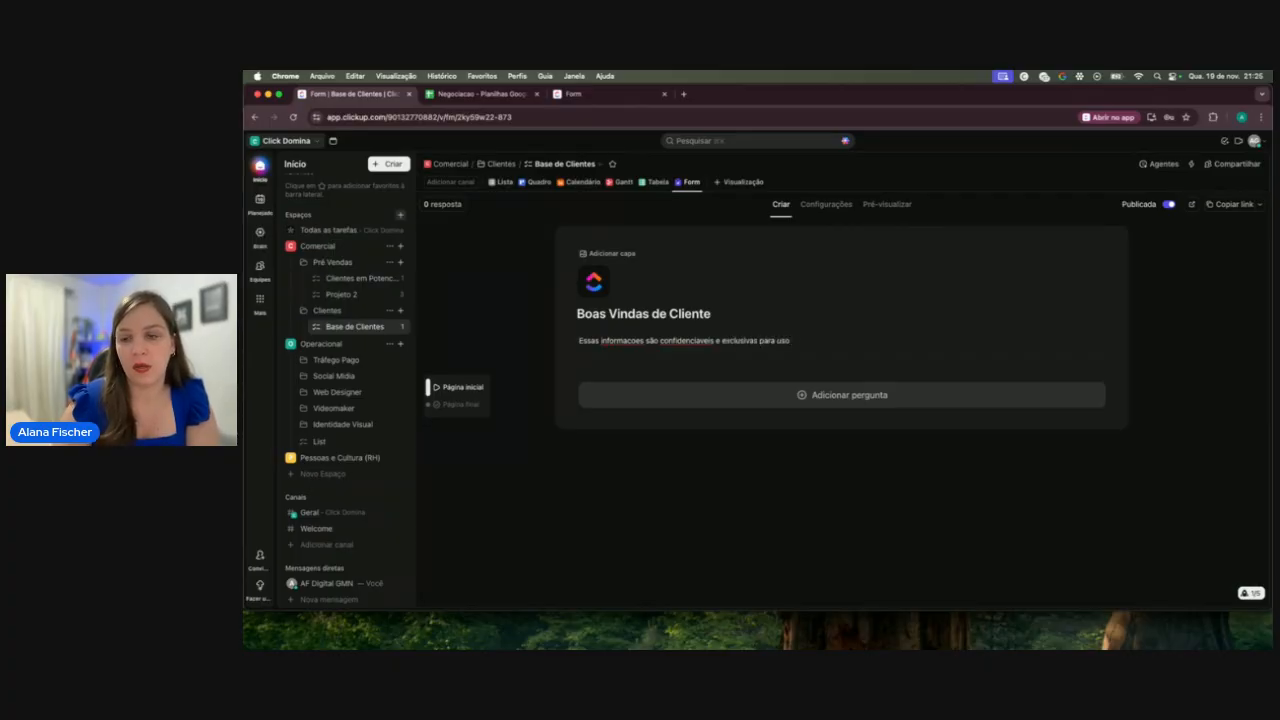
pyautogui.write(' d de fin')
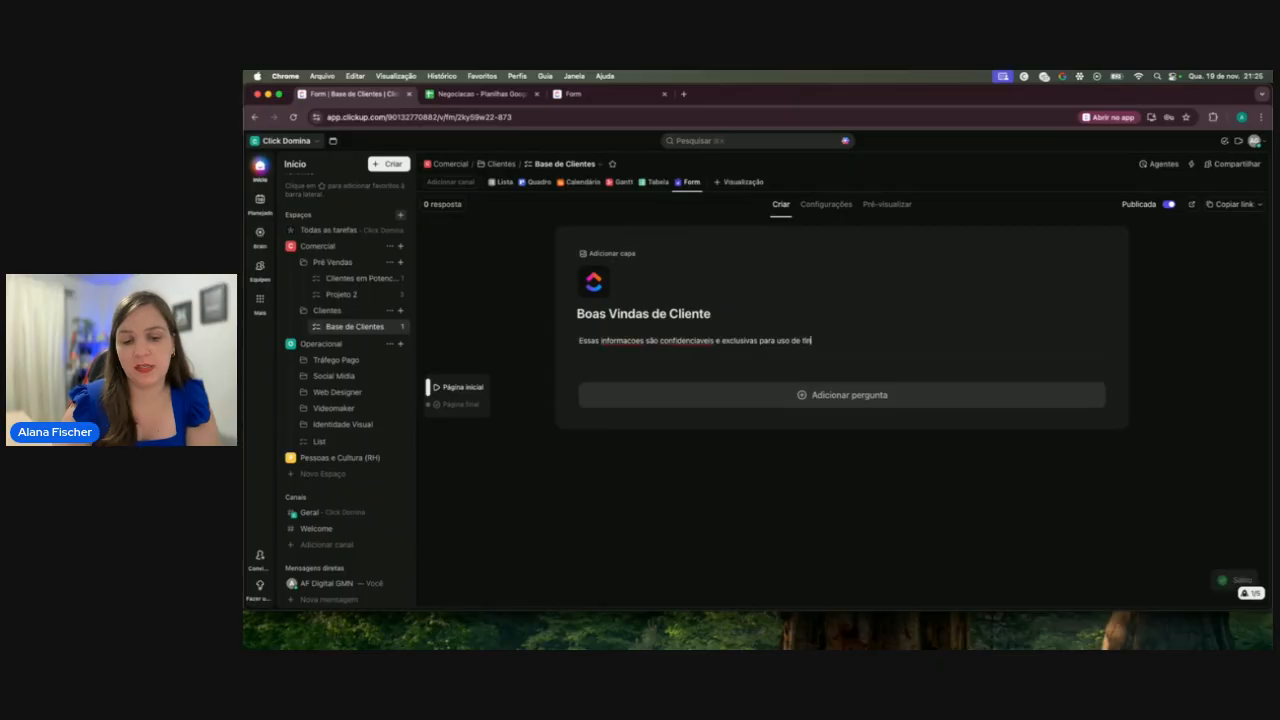
pyautogui.write('s administrat')
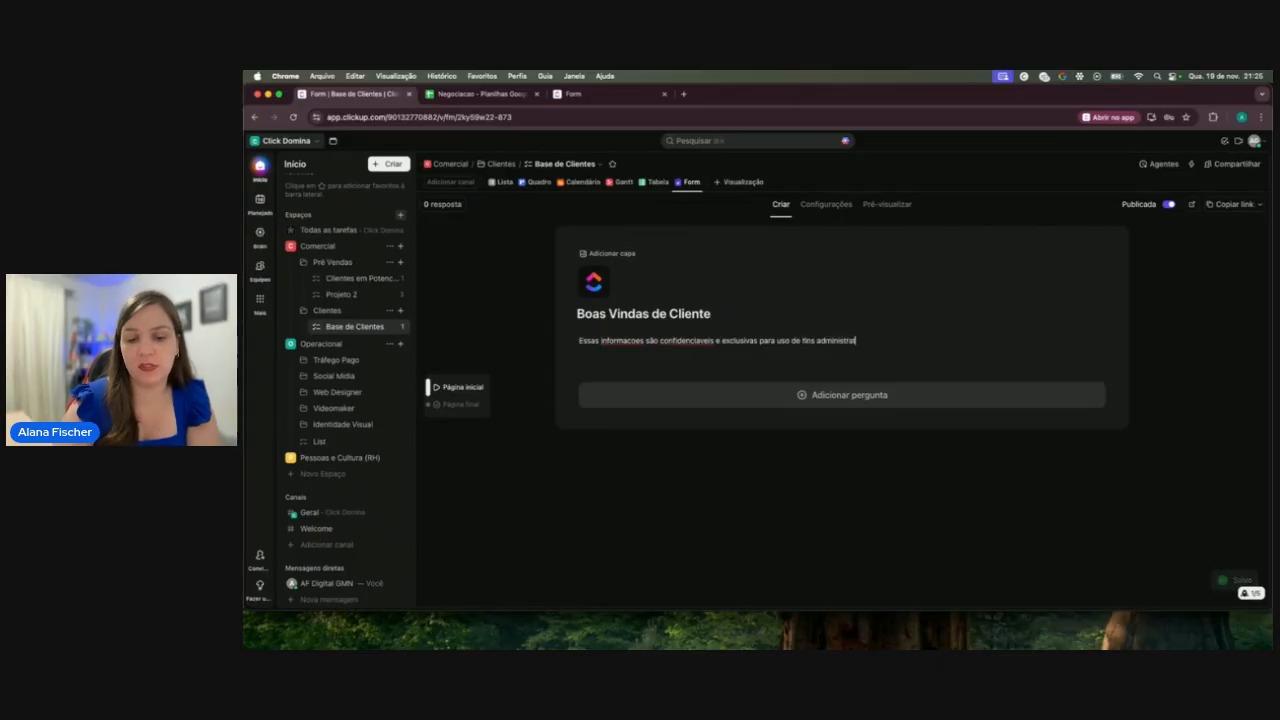
pyautogui.write('ivos')
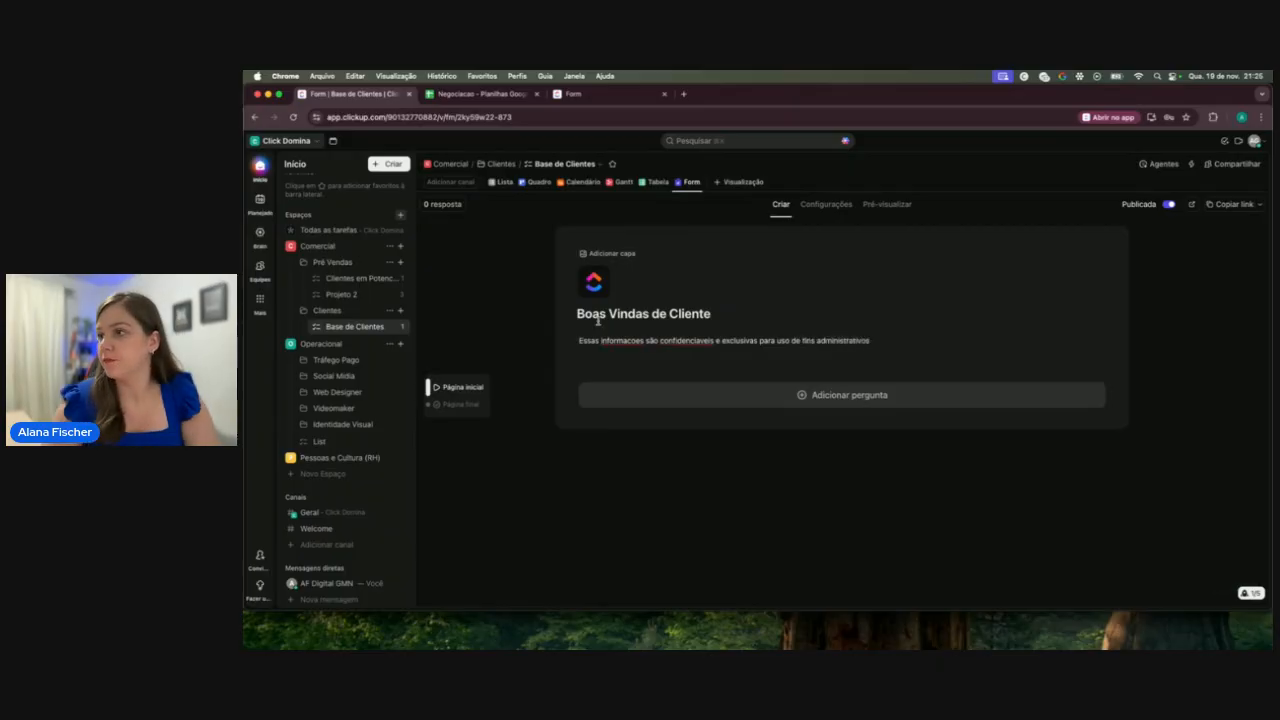
pyautogui.doubleClick(693, 341)
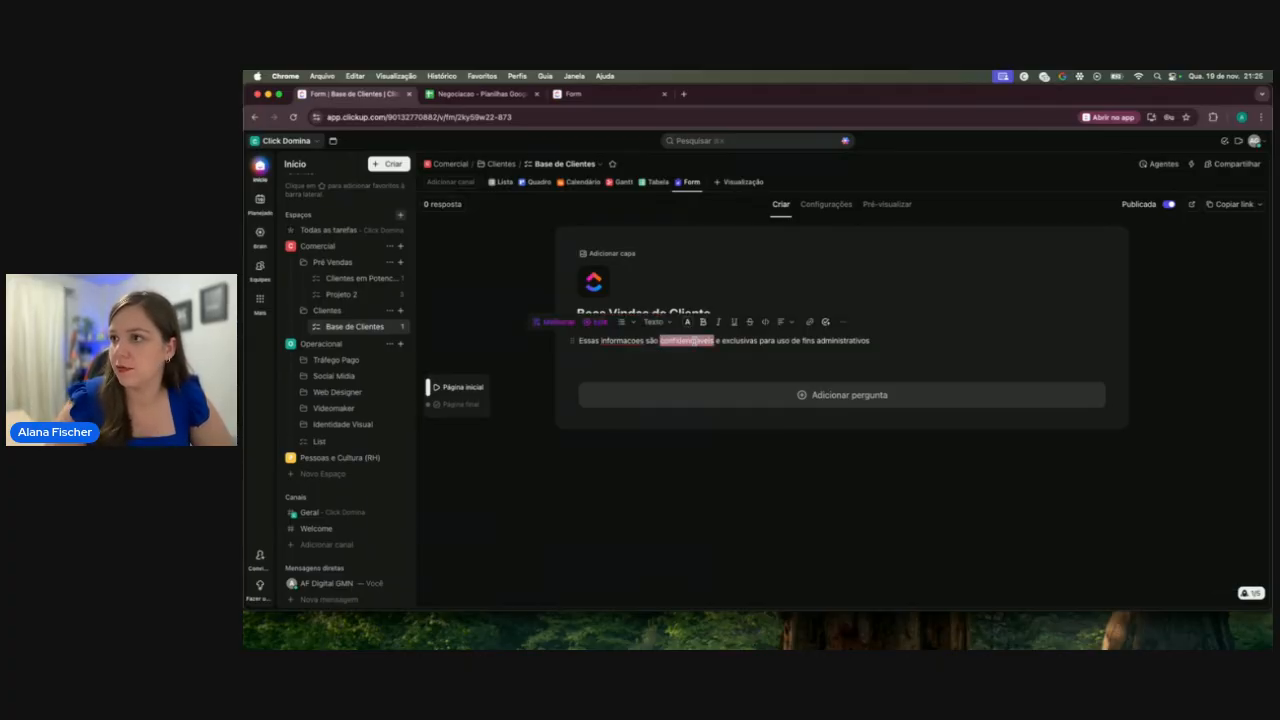
pyautogui.click(698, 340)
pyautogui.tripleClick(699, 340)
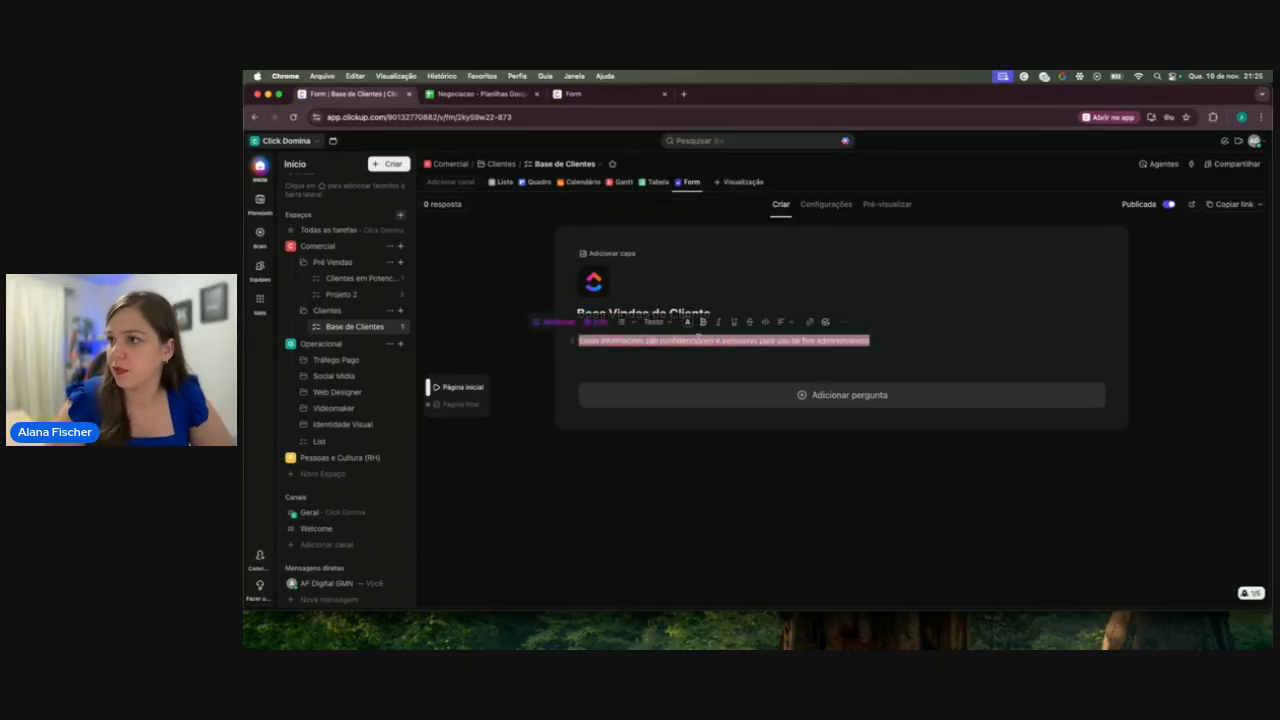
pyautogui.click(709, 348)
pyautogui.click(707, 342)
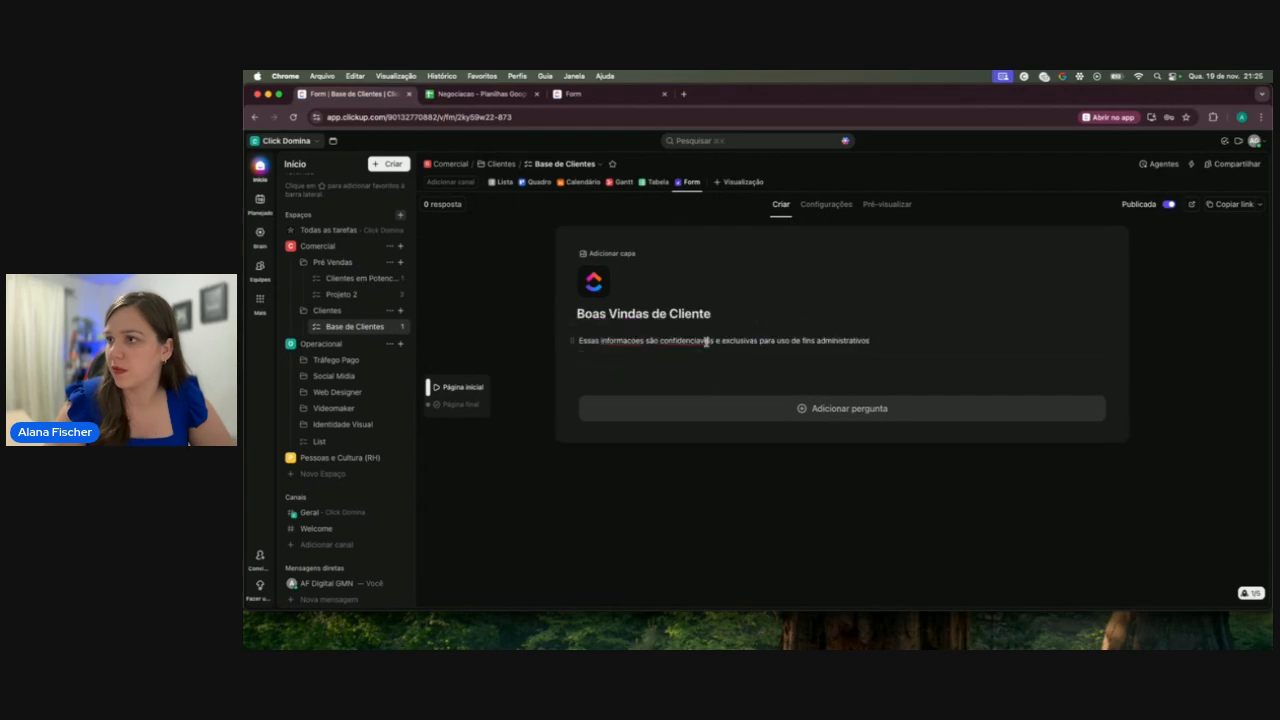
pyautogui.click(811, 416)
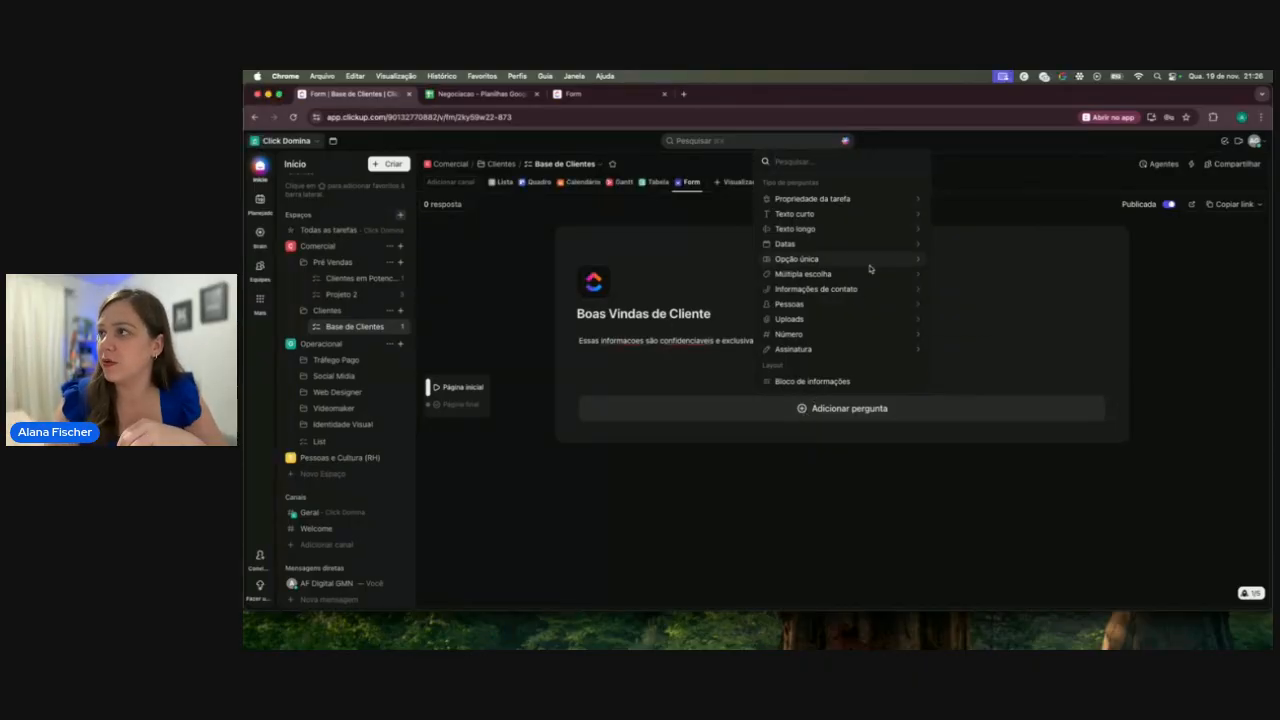
pyautogui.moveTo(881, 199)
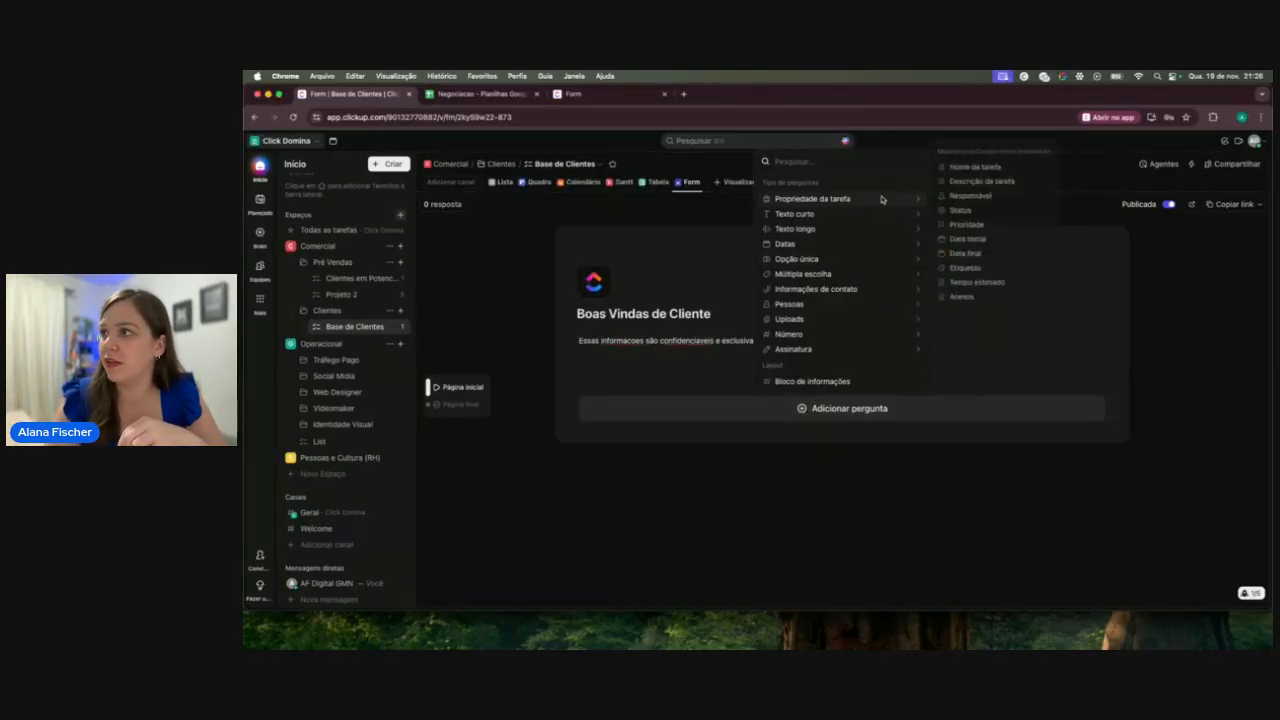
pyautogui.click(995, 166)
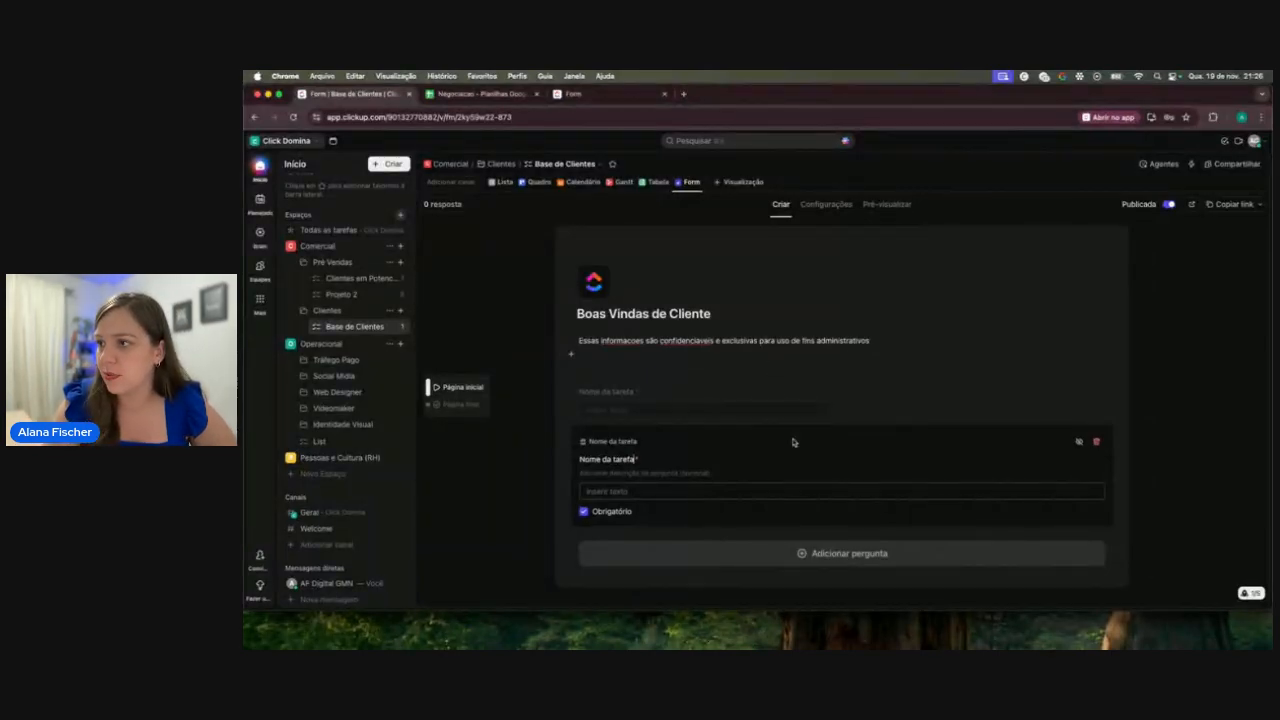
pyautogui.click(1096, 441)
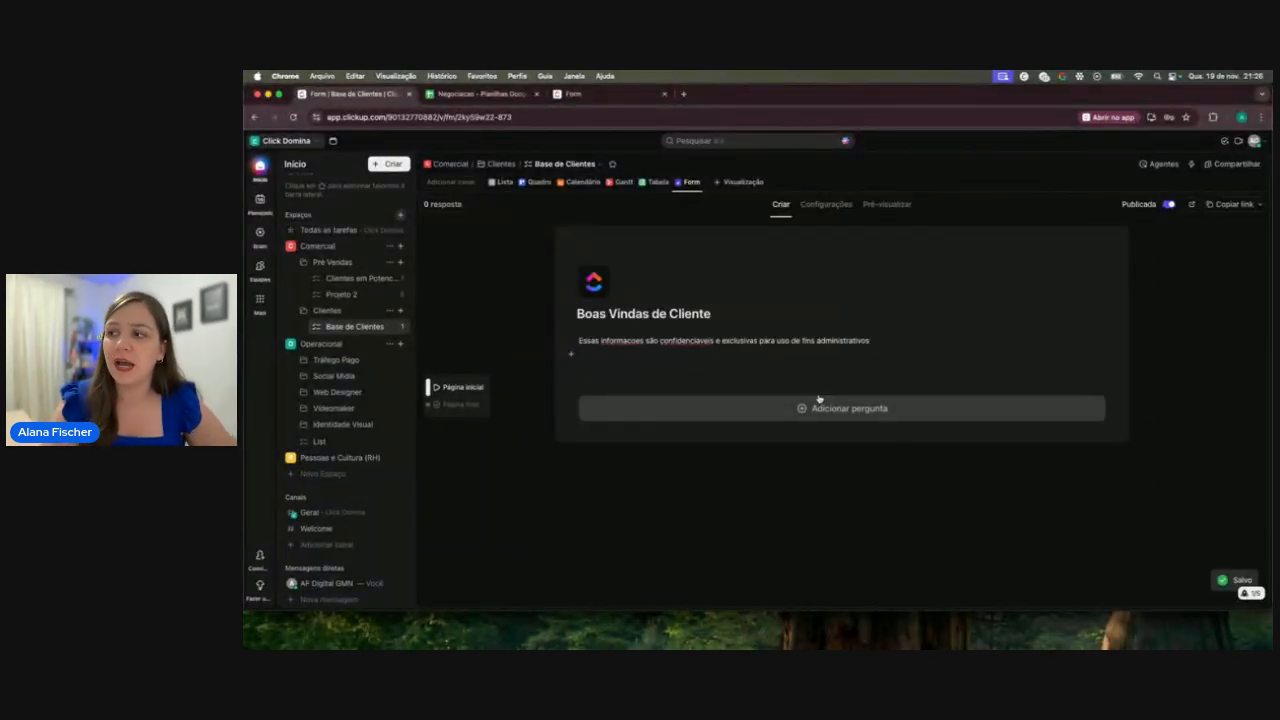
# Add a question mapped to the task property Nome da tarefa and label it "Seu nome"
pyautogui.click(822, 409)
pyautogui.moveTo(840, 201)
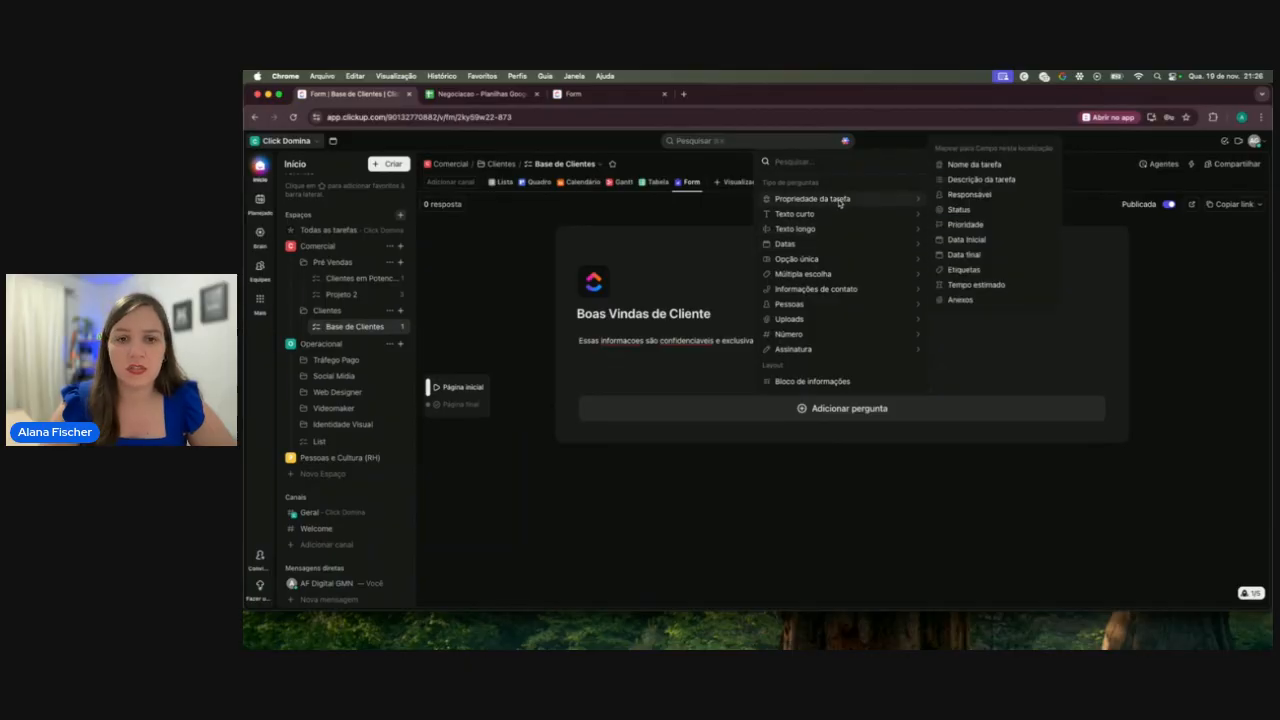
pyautogui.click(1002, 169)
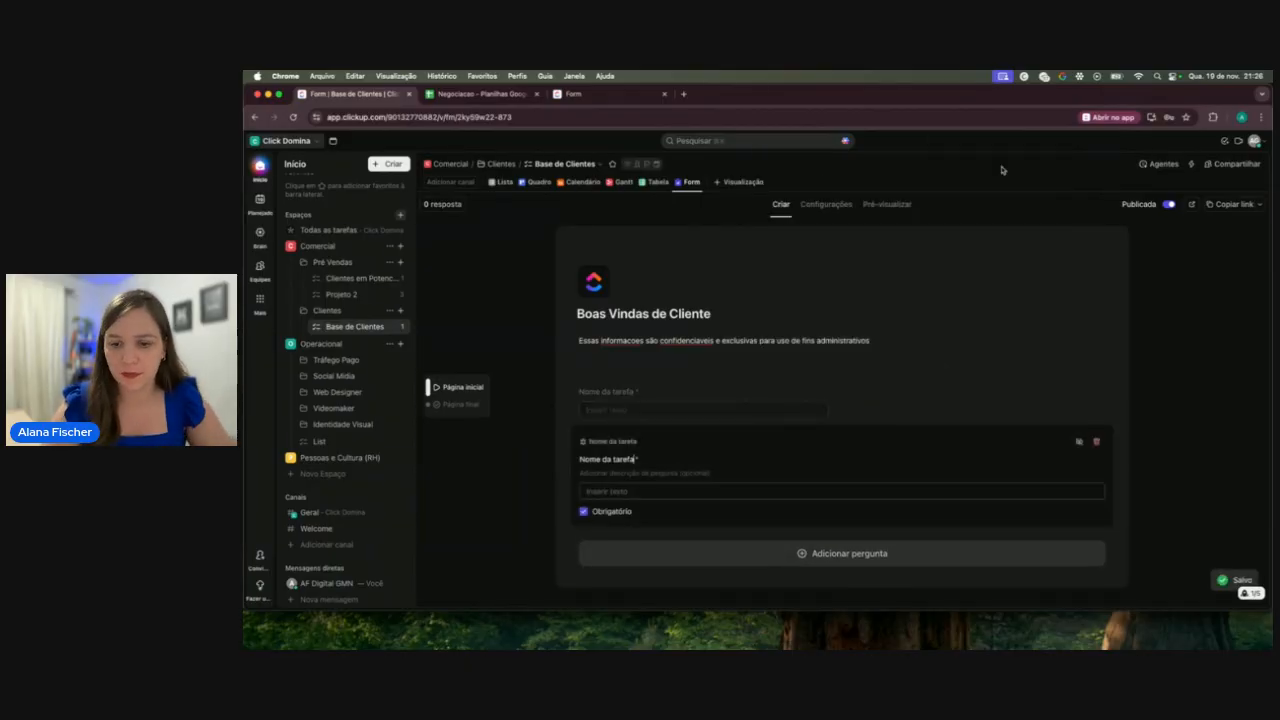
pyautogui.press('BackSpace')
pyautogui.press('BackSpace')
pyautogui.press('BackSpace')
pyautogui.press('BackSpace')
pyautogui.press('BackSpace')
pyautogui.press('BackSpace')
pyautogui.press('BackSpace')
pyautogui.press('BackSpace')
pyautogui.press('BackSpace')
pyautogui.press('BackSpace')
pyautogui.press('BackSpace')
pyautogui.press('BackSpace')
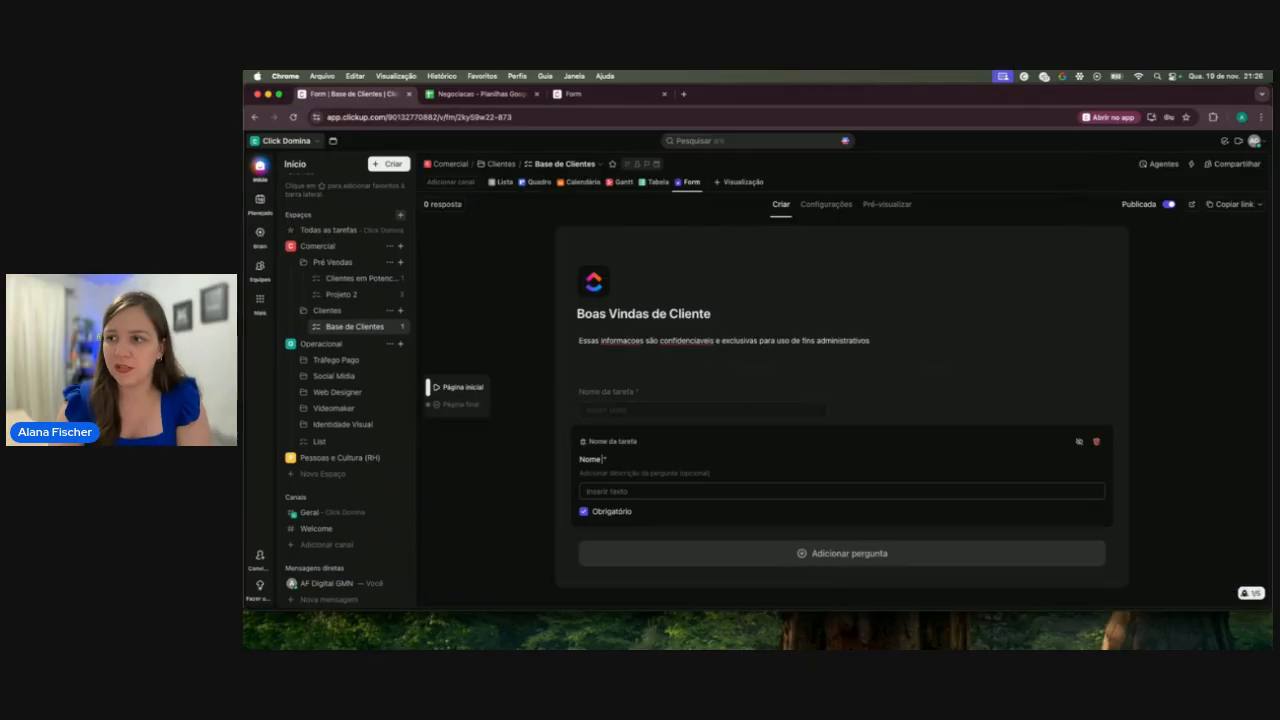
pyautogui.press('BackSpace')
pyautogui.press('BackSpace')
pyautogui.write('Seu')
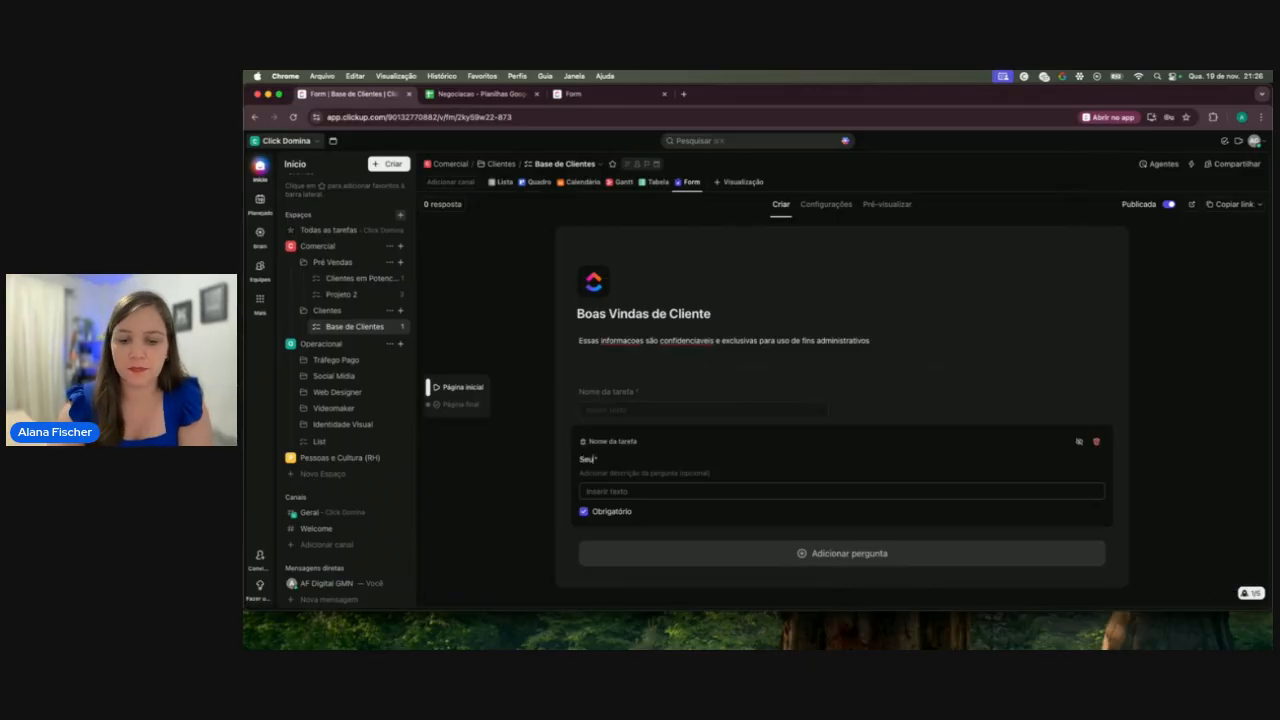
pyautogui.write(' nome')
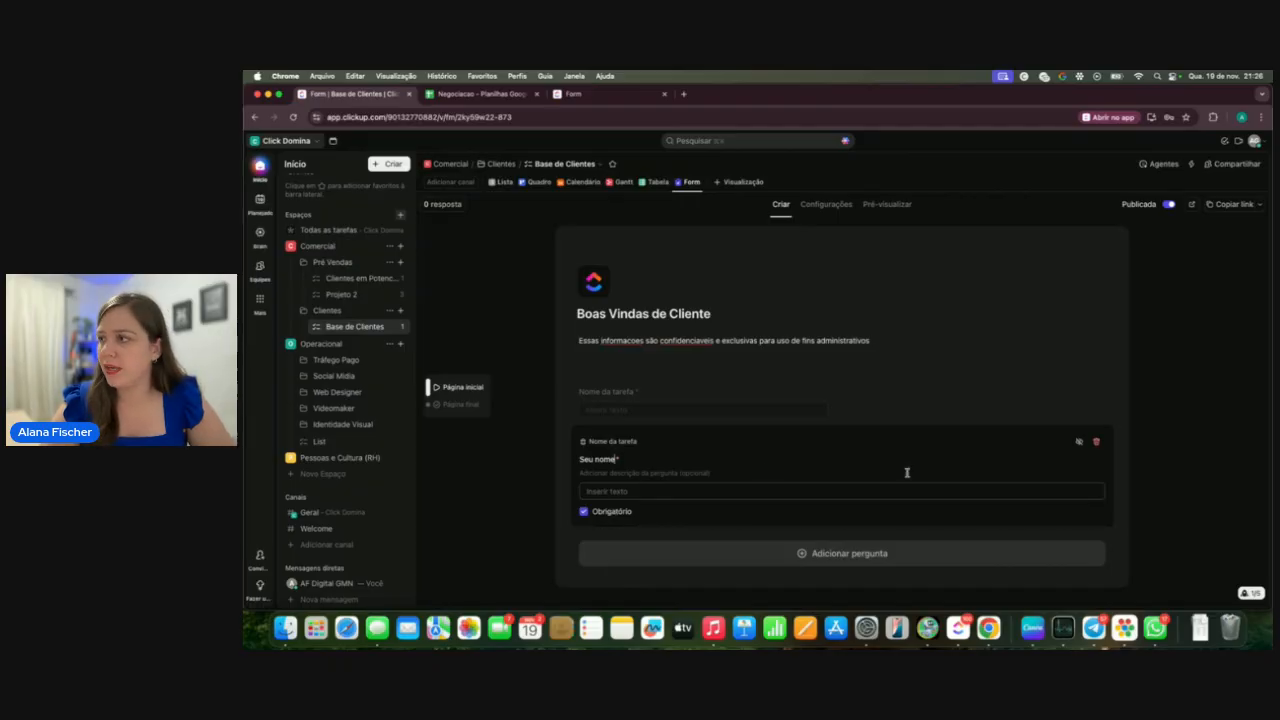
# Add a single-choice question as a new Lista suspensa field named "Informe seu genero"
pyautogui.click(817, 553)
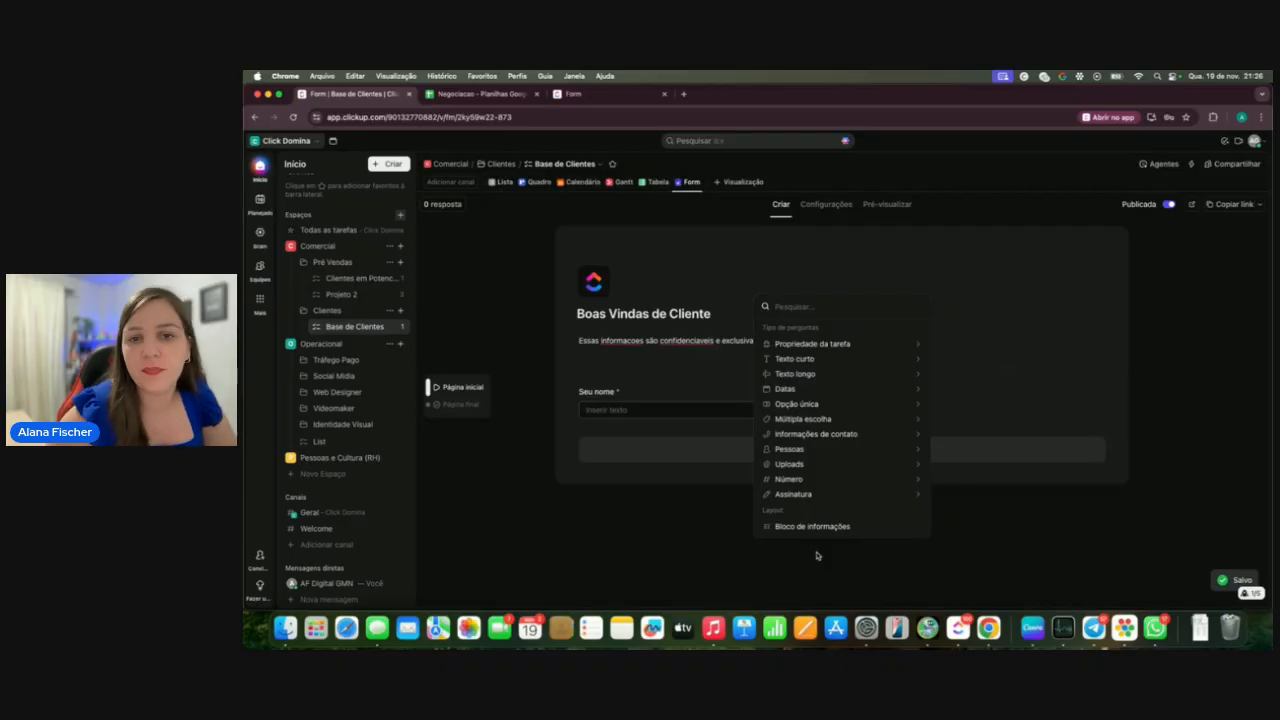
pyautogui.moveTo(858, 413)
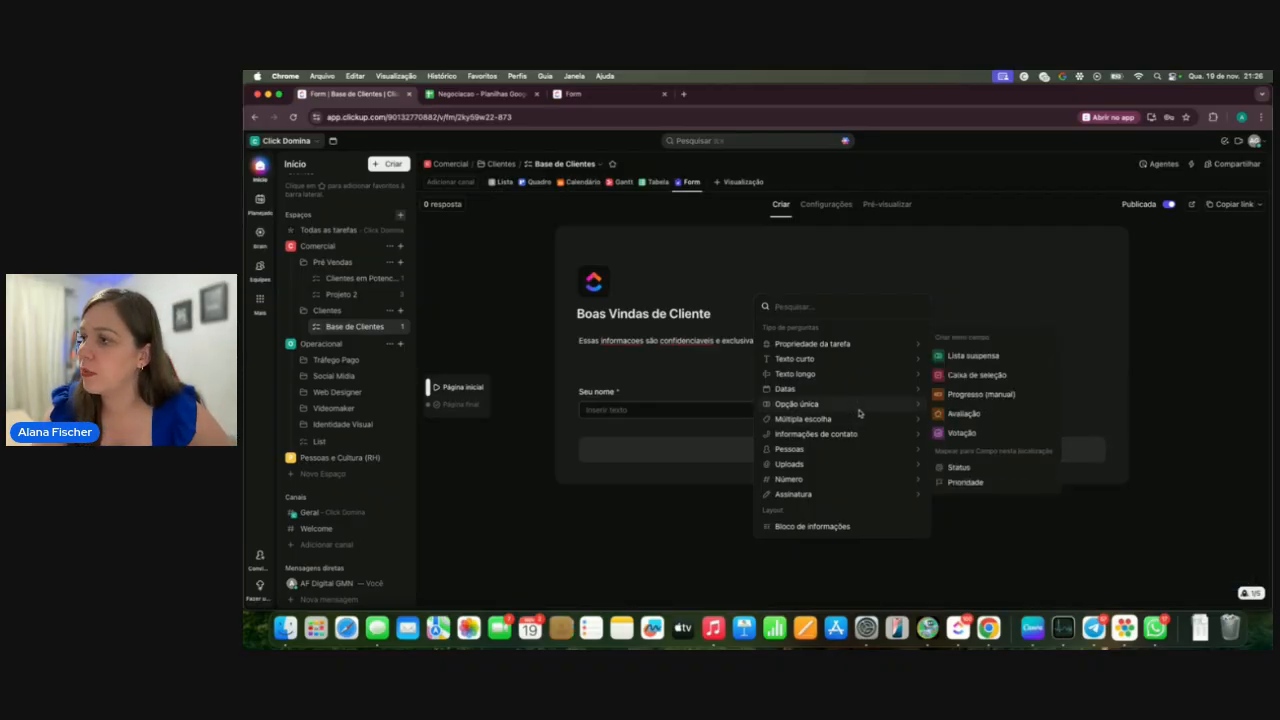
pyautogui.click(960, 356)
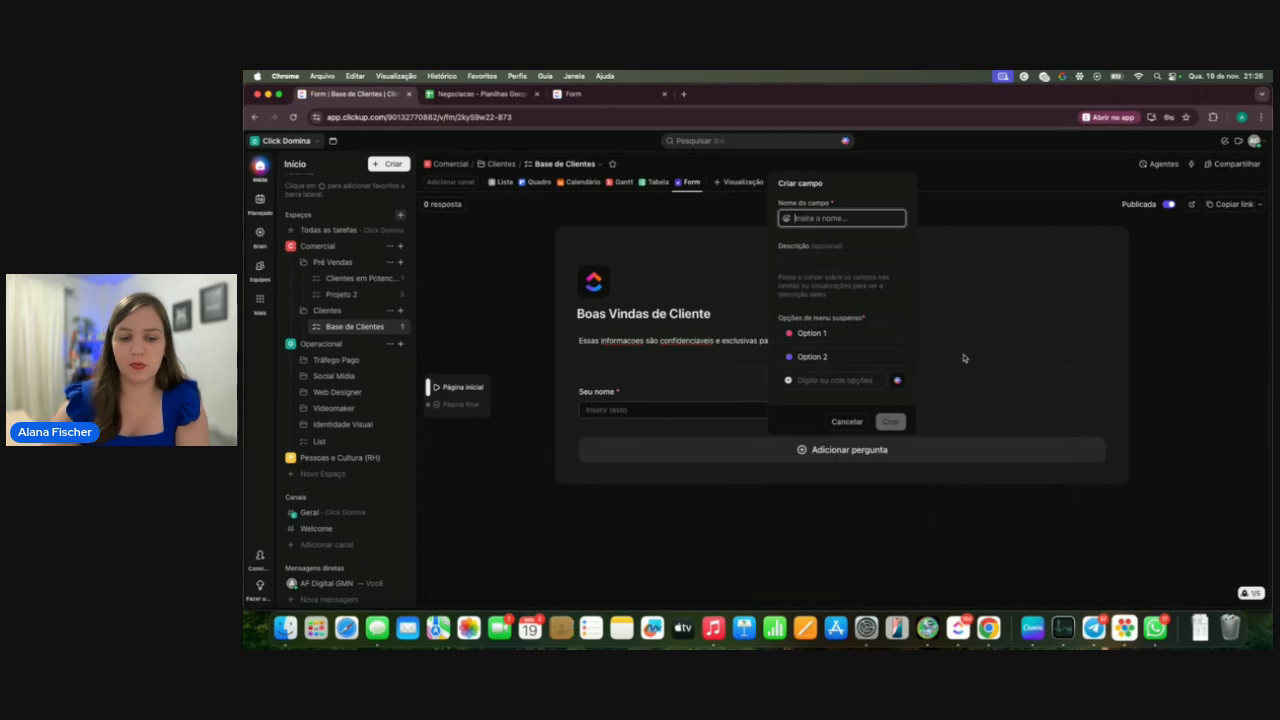
pyautogui.write('I')
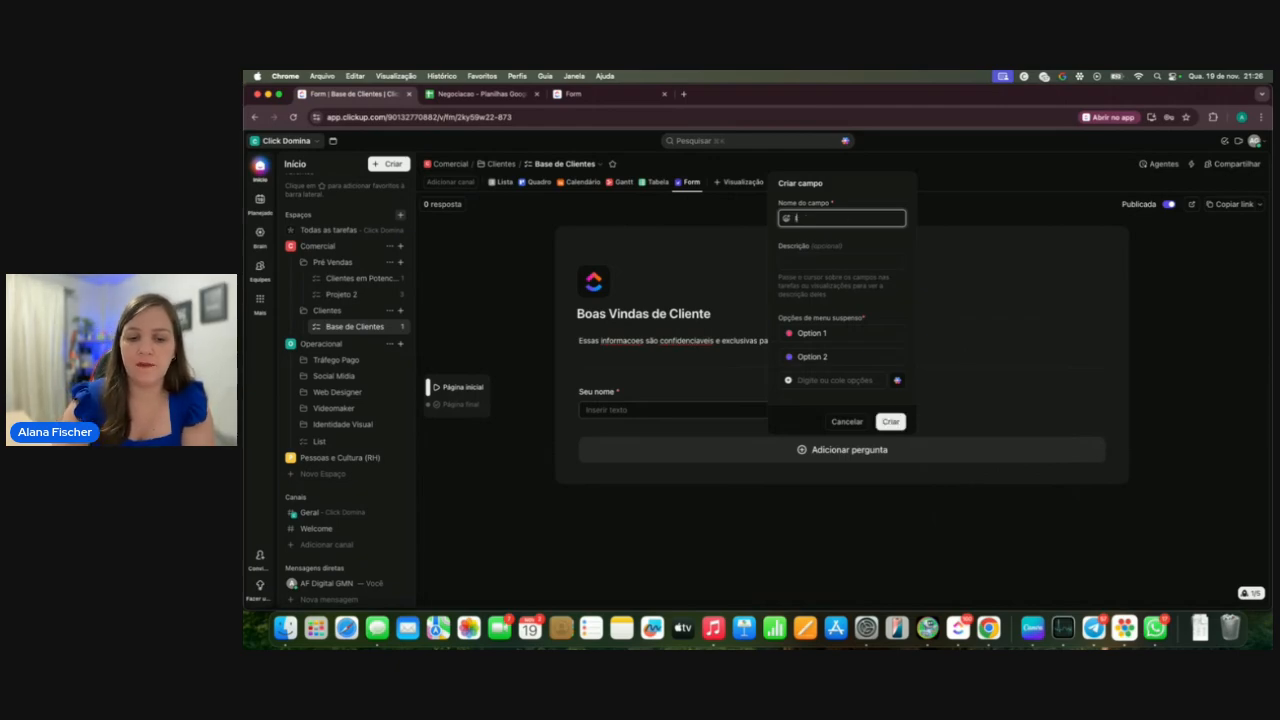
pyautogui.write('nforme seu')
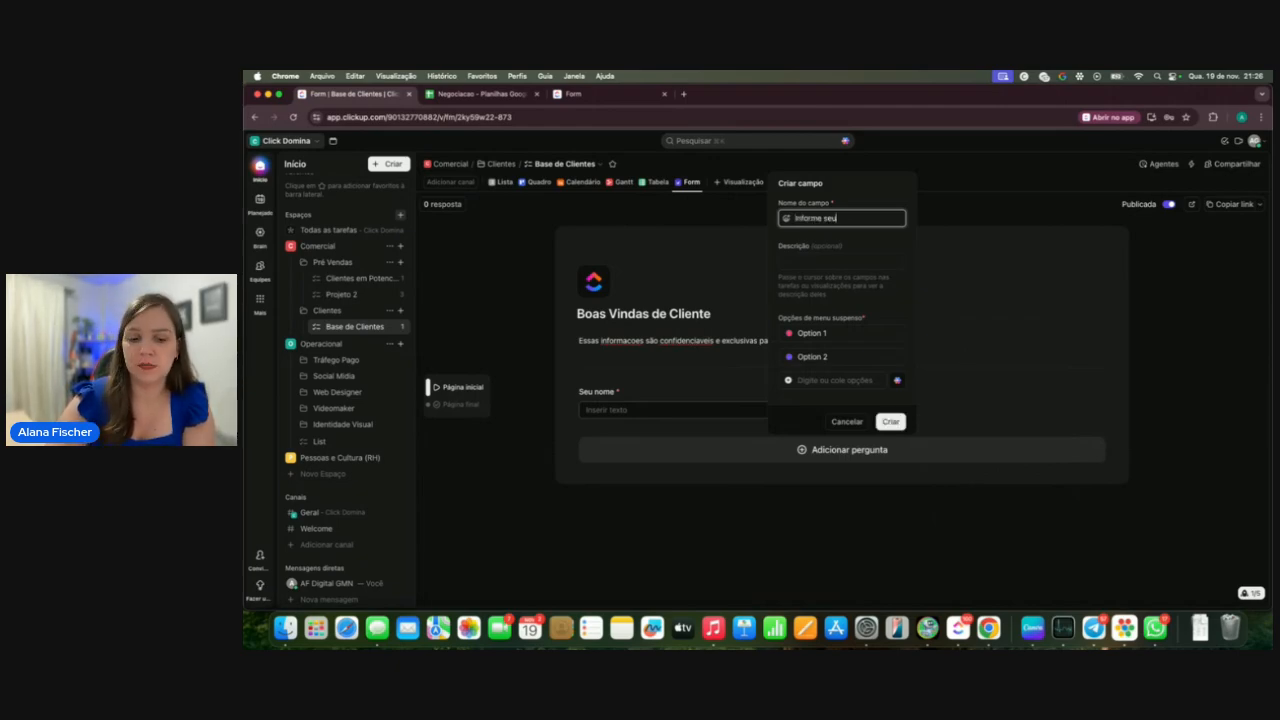
pyautogui.write(' senero')
# Name the two dropdown options of the gender field "Feminino" and "Masculino"
pyautogui.click(860, 330)
pyautogui.write('Feminino')
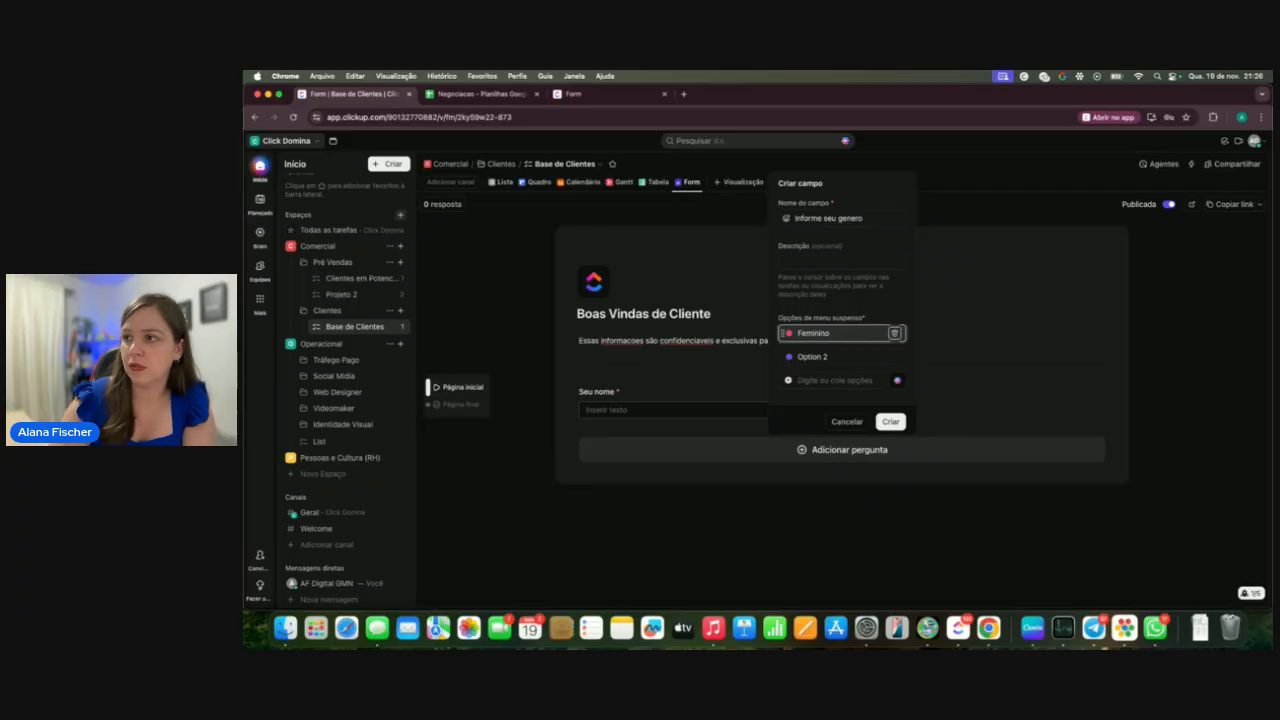
pyautogui.click(812, 357)
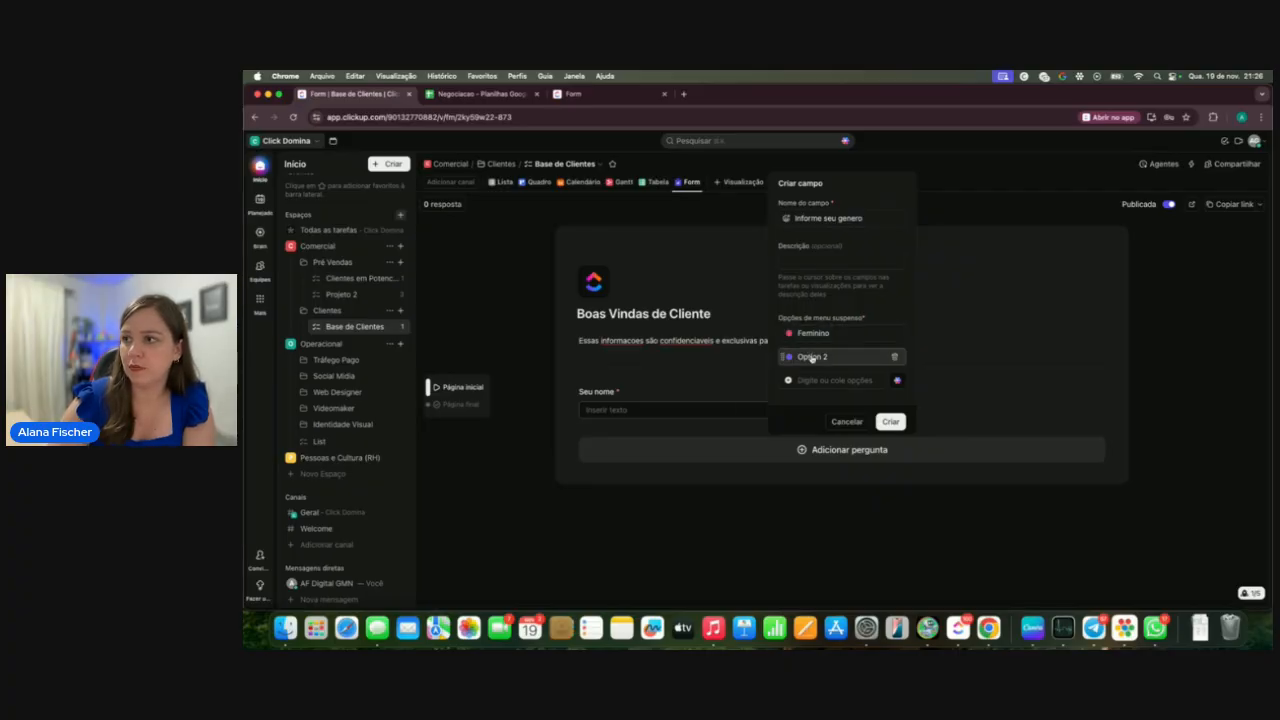
pyautogui.click(812, 358)
pyautogui.click(842, 360)
pyautogui.click(842, 358)
pyautogui.write('Masculin')
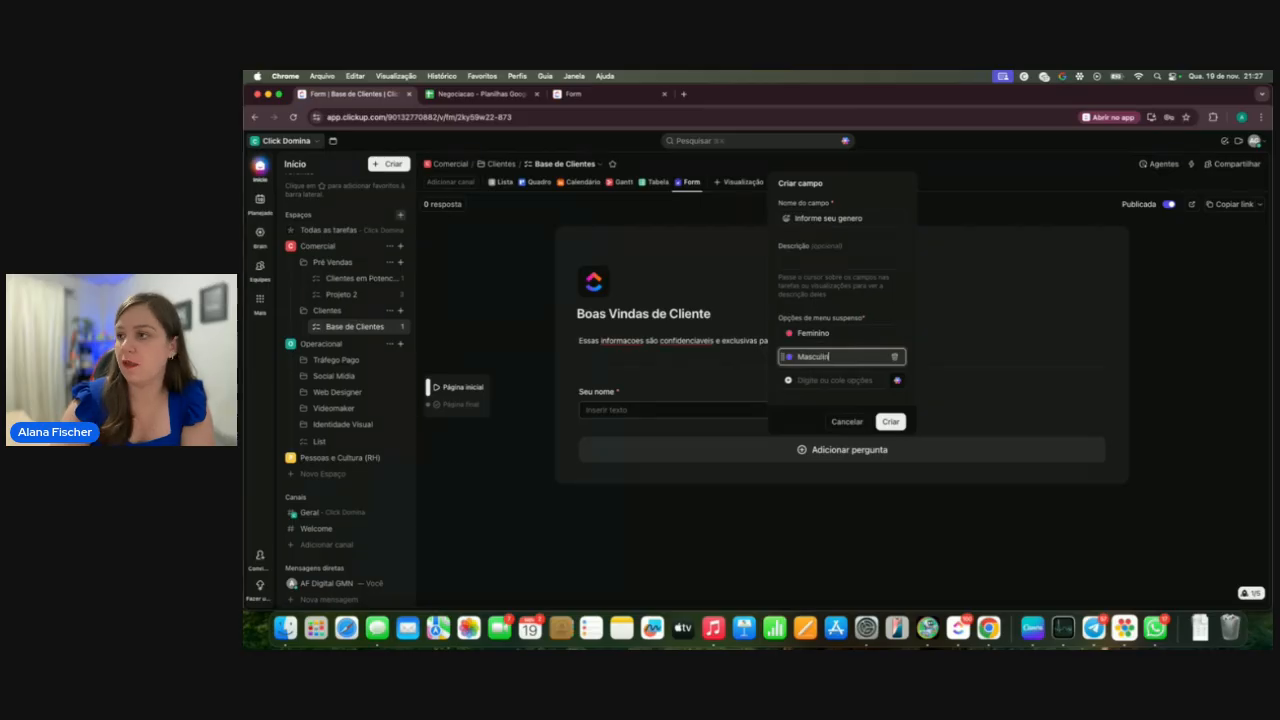
pyautogui.write('o')
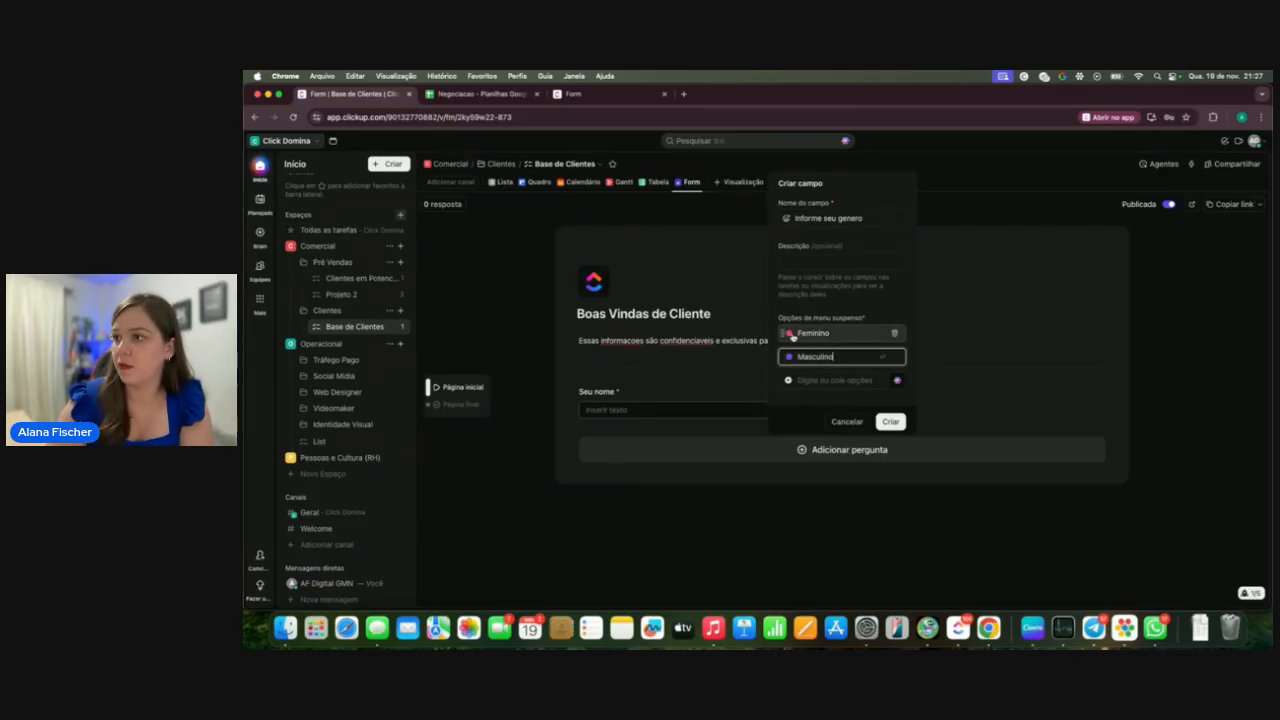
# Remove the colours from the Feminino and Masculino options and create the gender field
pyautogui.click(790, 333)
pyautogui.click(752, 372)
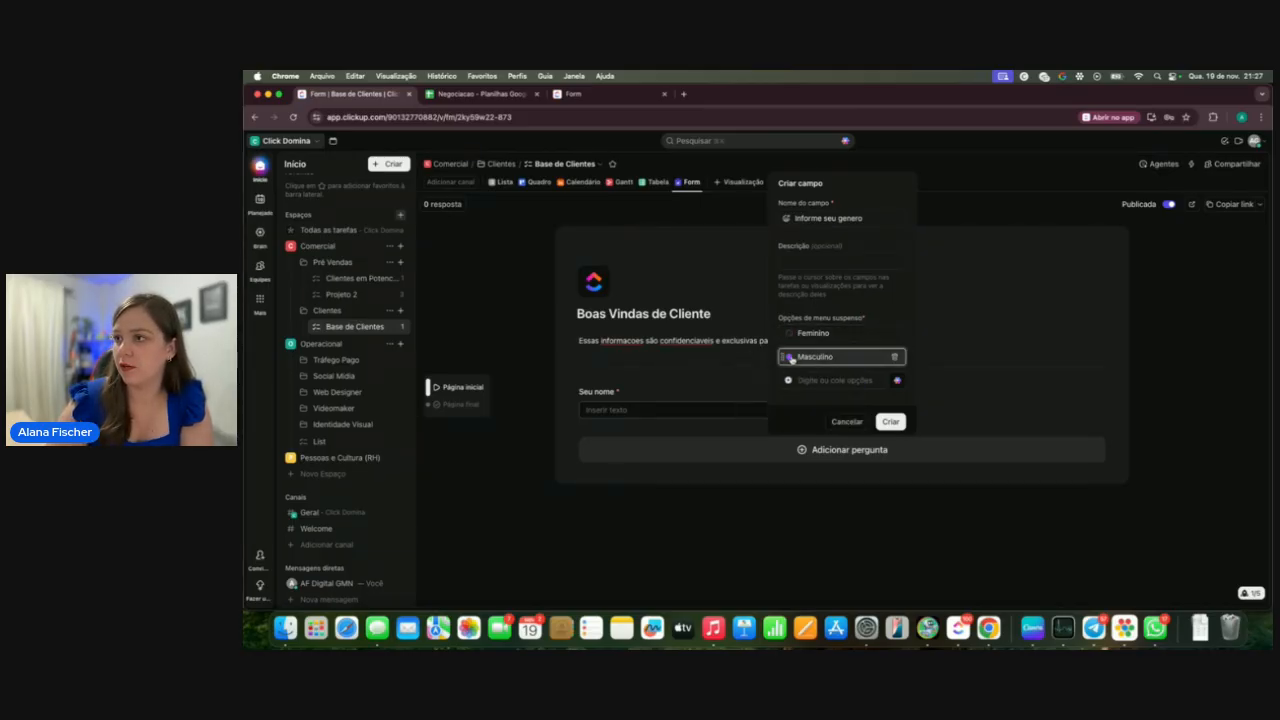
pyautogui.click(790, 357)
pyautogui.click(752, 398)
pyautogui.click(889, 421)
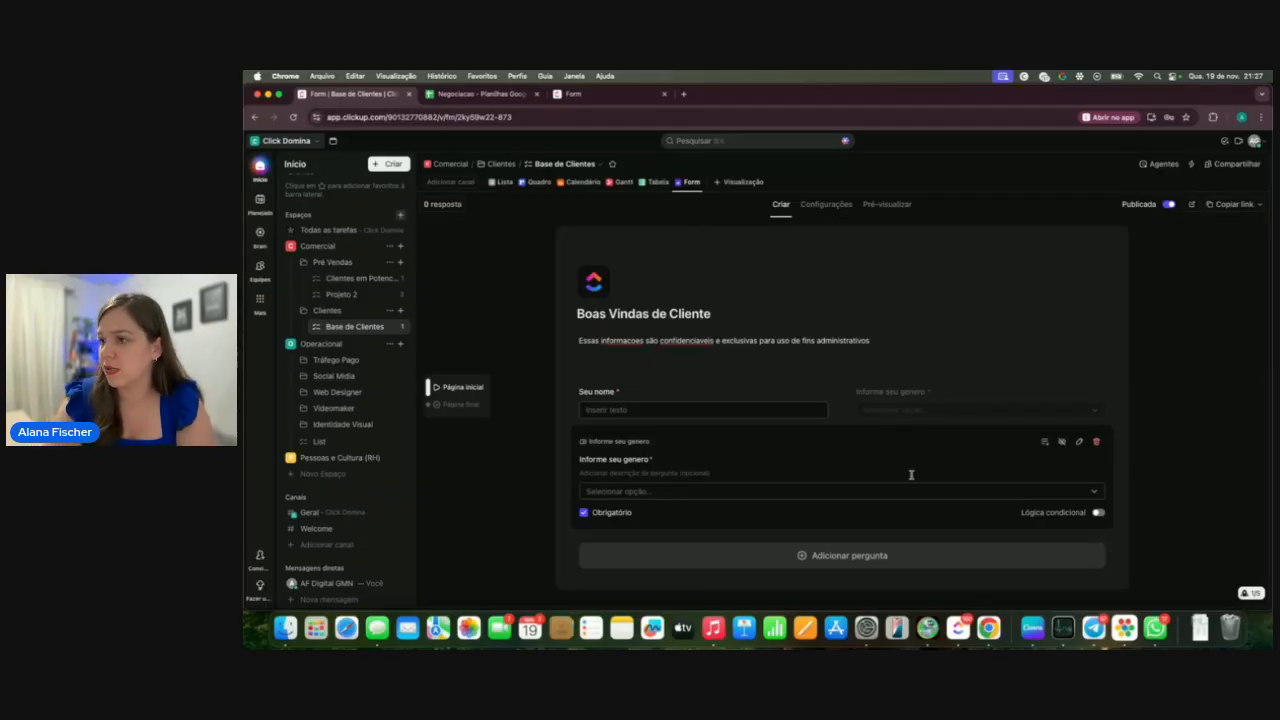
pyautogui.click(1081, 443)
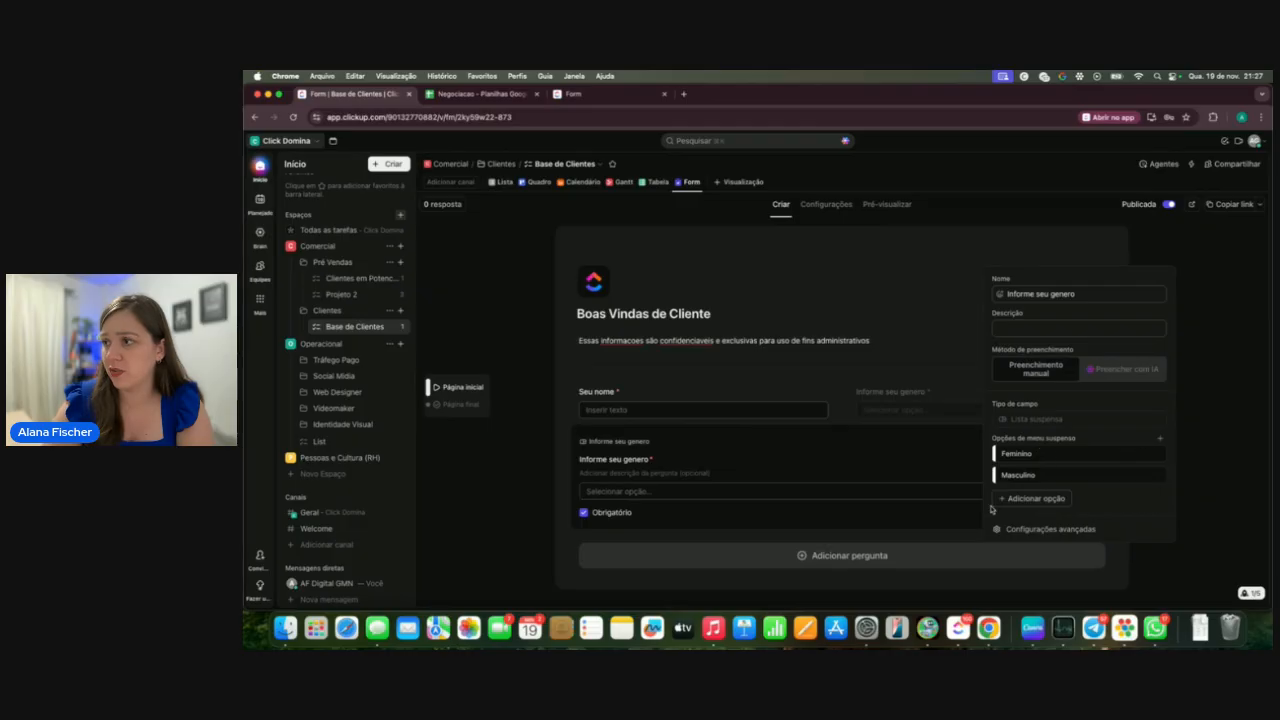
pyautogui.click(979, 439)
# Add a contact information question as a new Telefone field named "Seu Whatsapp"
pyautogui.click(812, 562)
pyautogui.moveTo(842, 405)
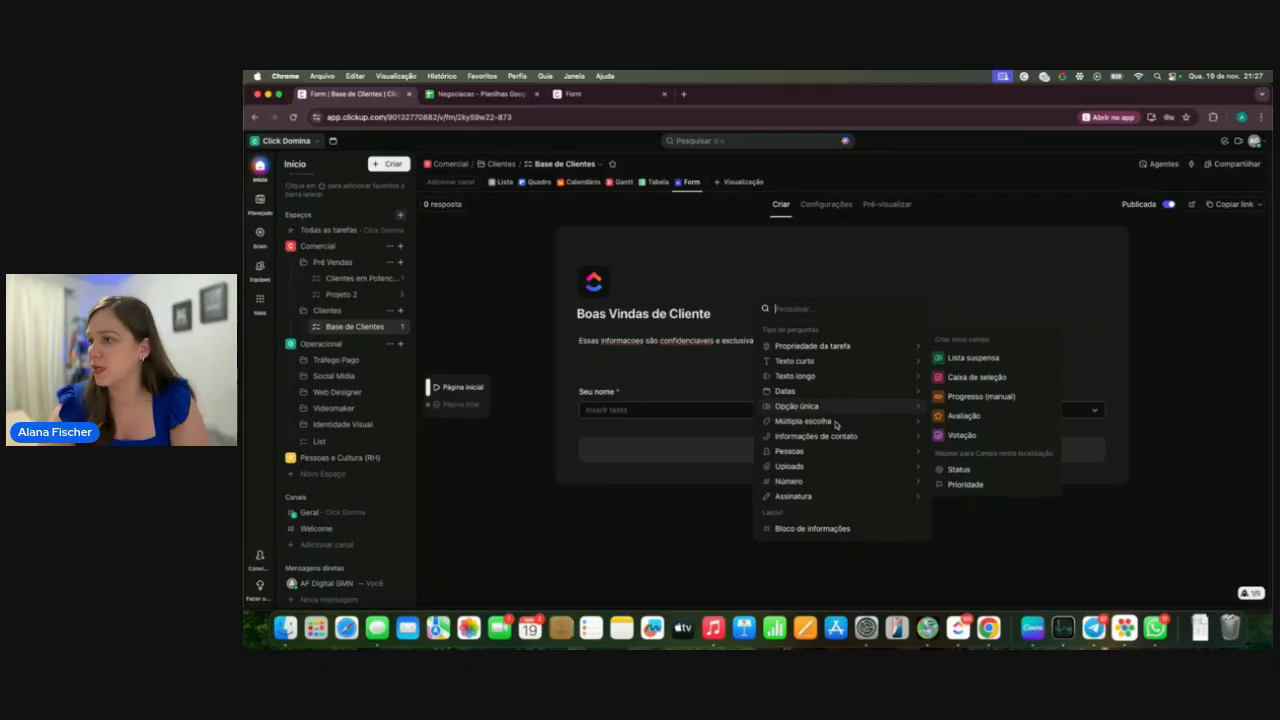
pyautogui.moveTo(836, 438)
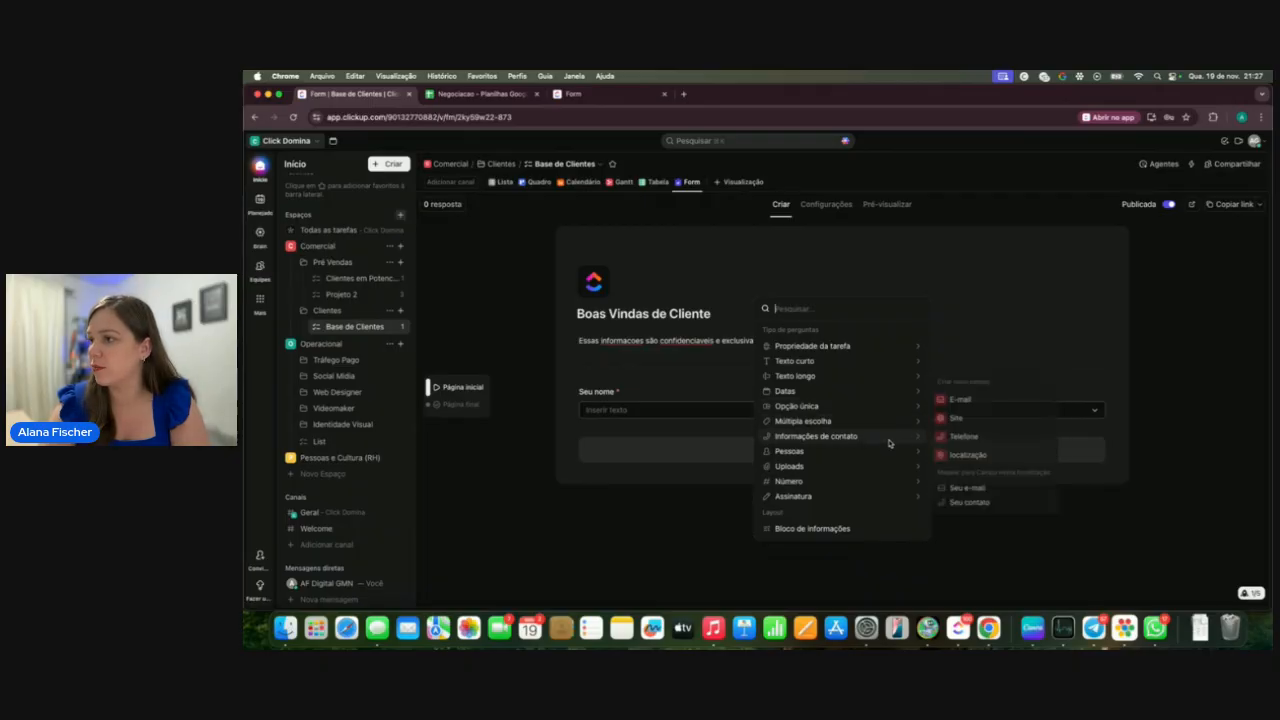
pyautogui.click(955, 437)
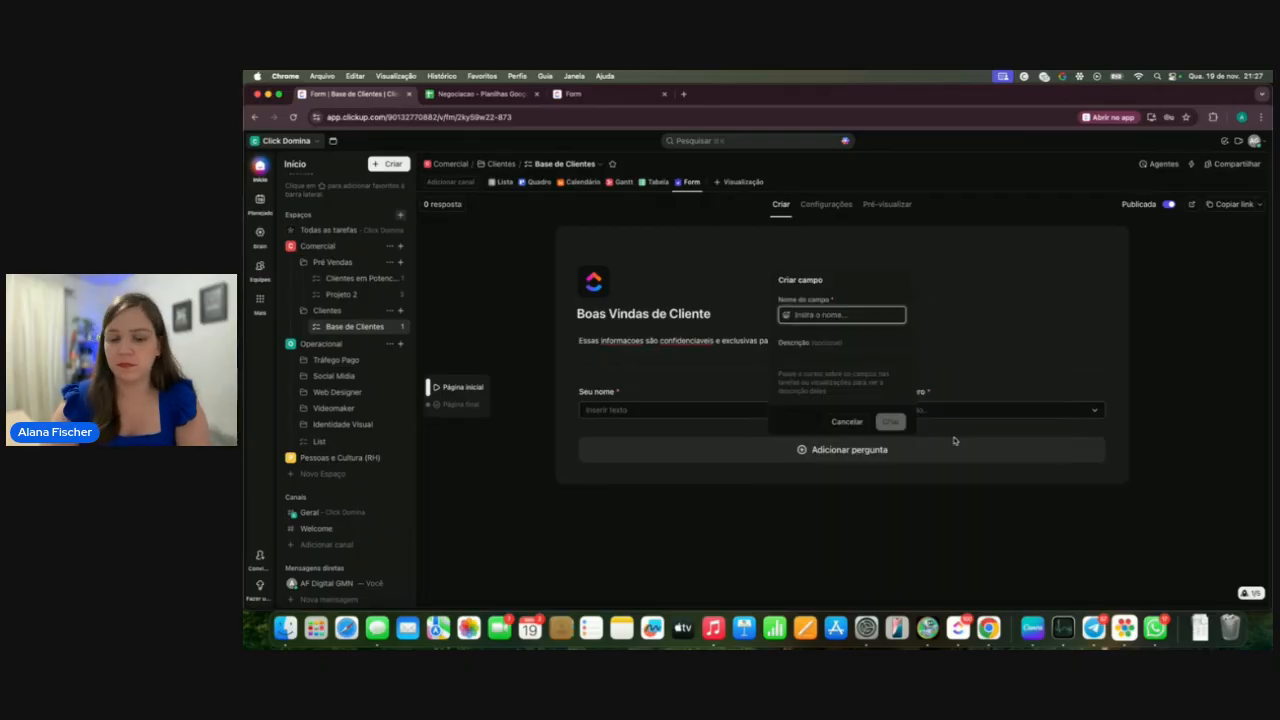
pyautogui.write('Seu')
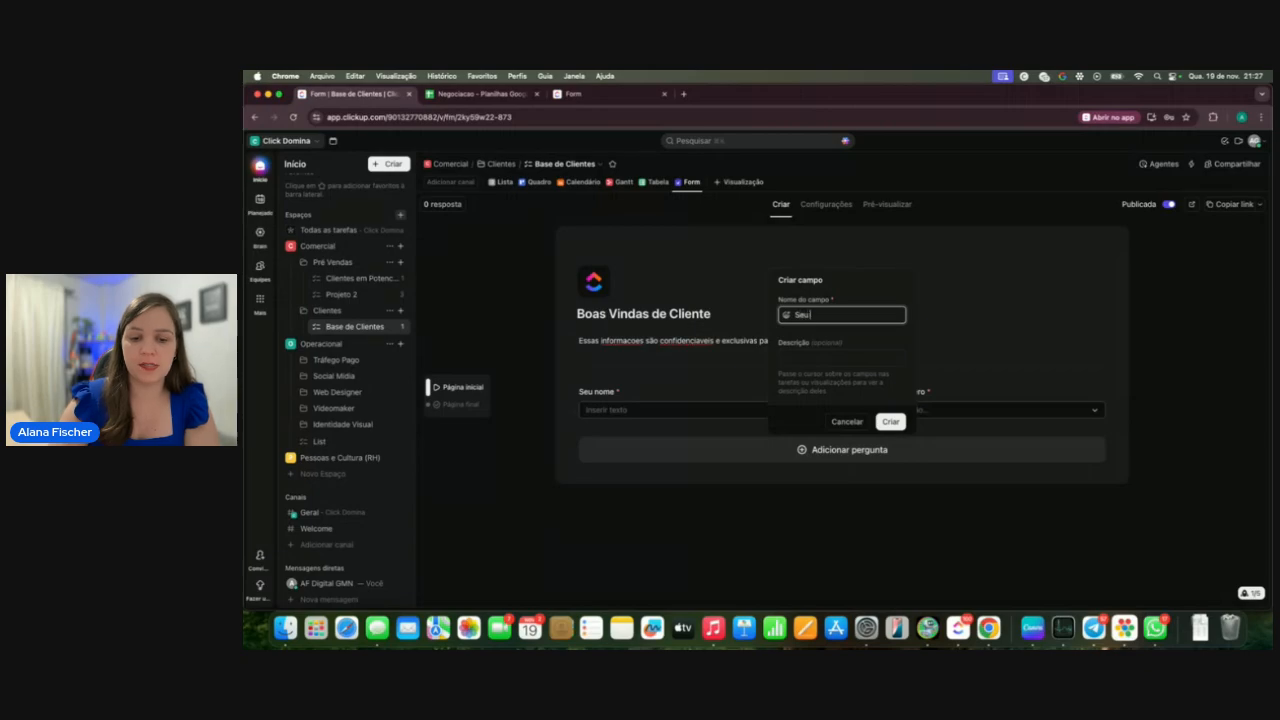
pyautogui.write(' Whatsa')
pyautogui.write('pp')
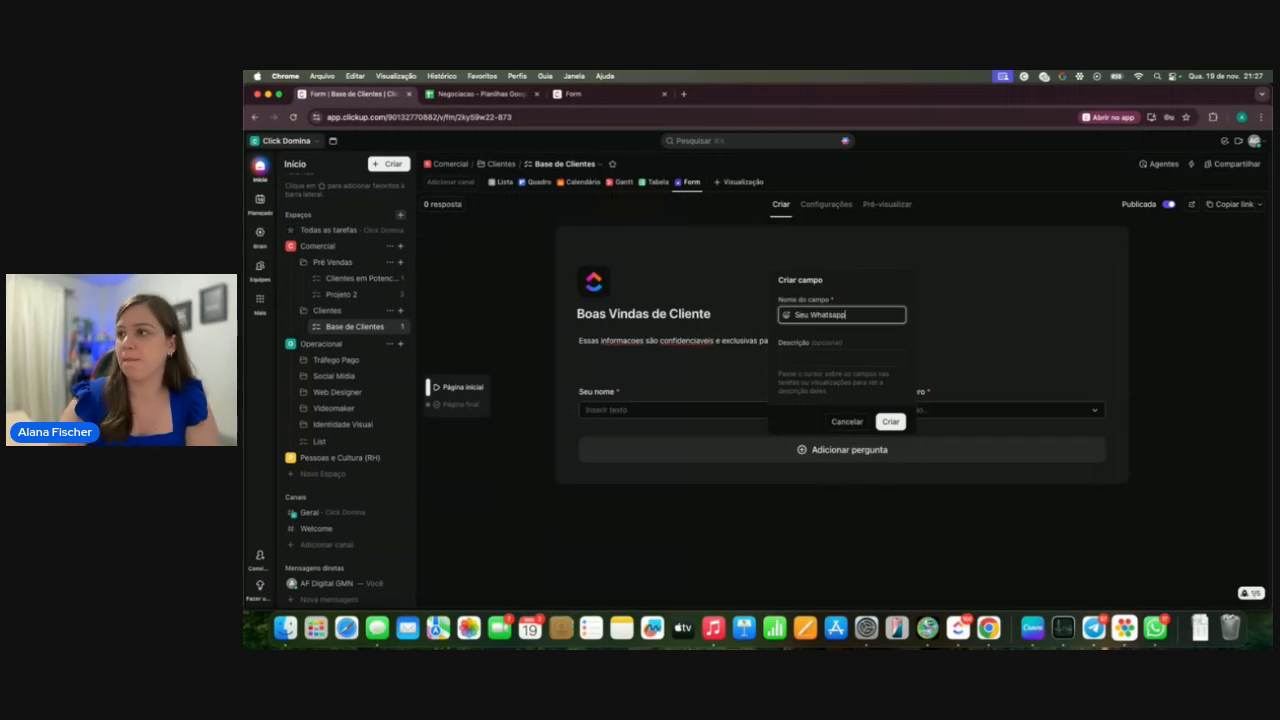
pyautogui.click(890, 421)
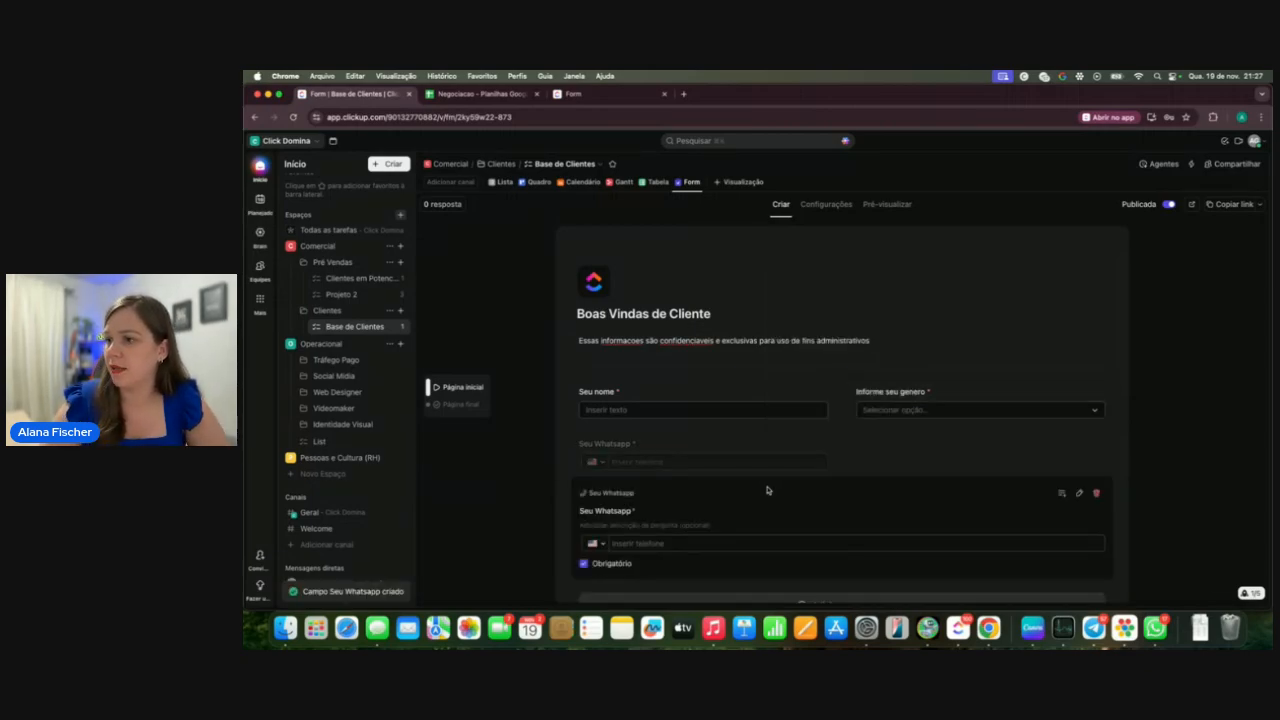
pyautogui.click(772, 464)
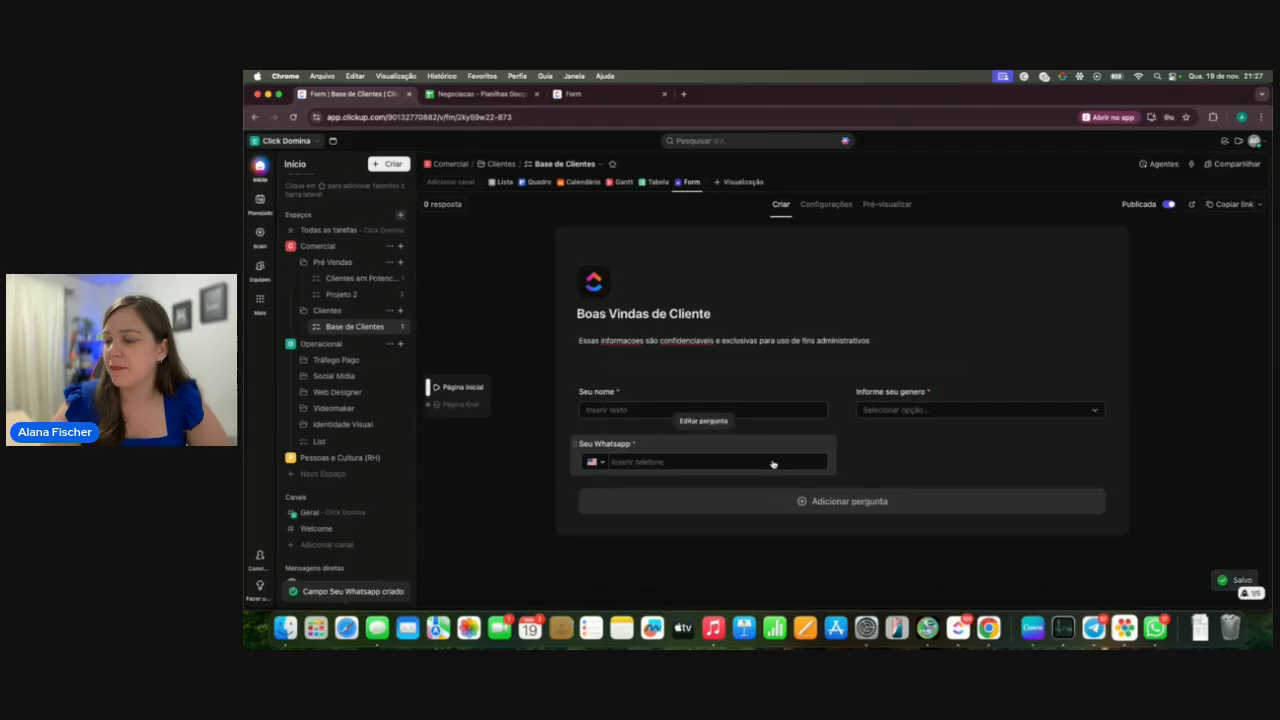
pyautogui.click(814, 500)
pyautogui.moveTo(866, 363)
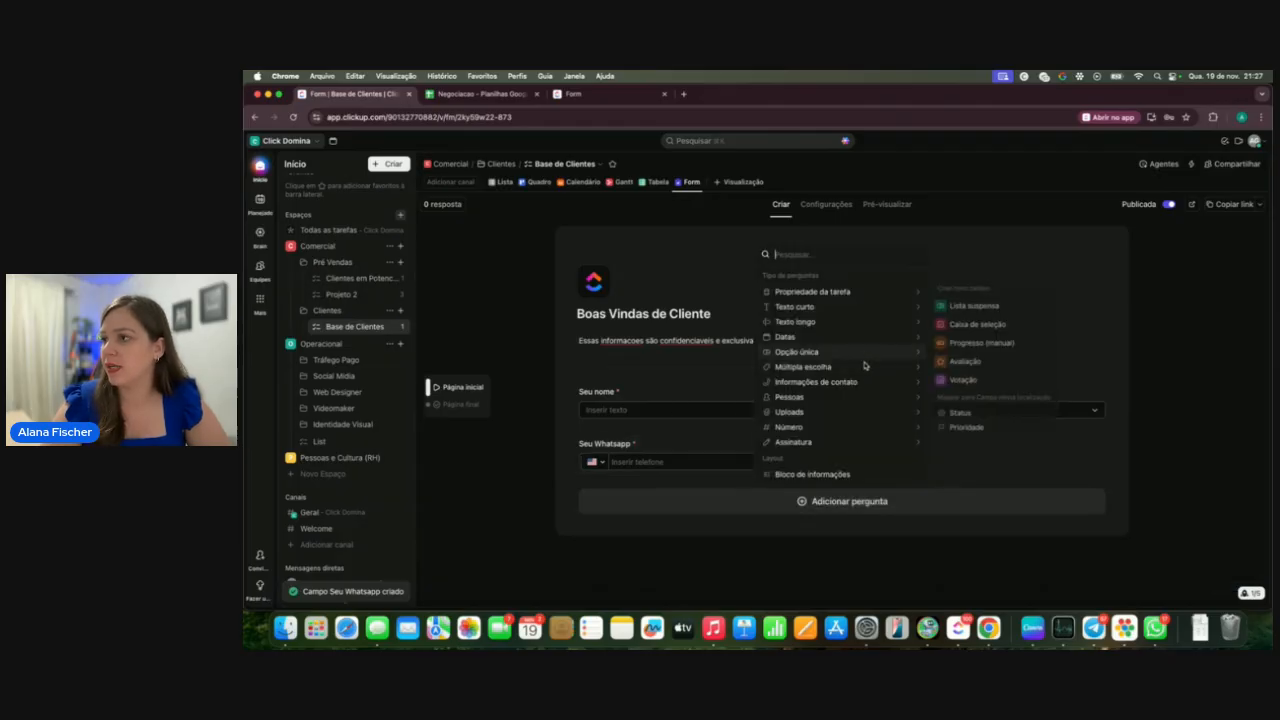
pyautogui.moveTo(885, 383)
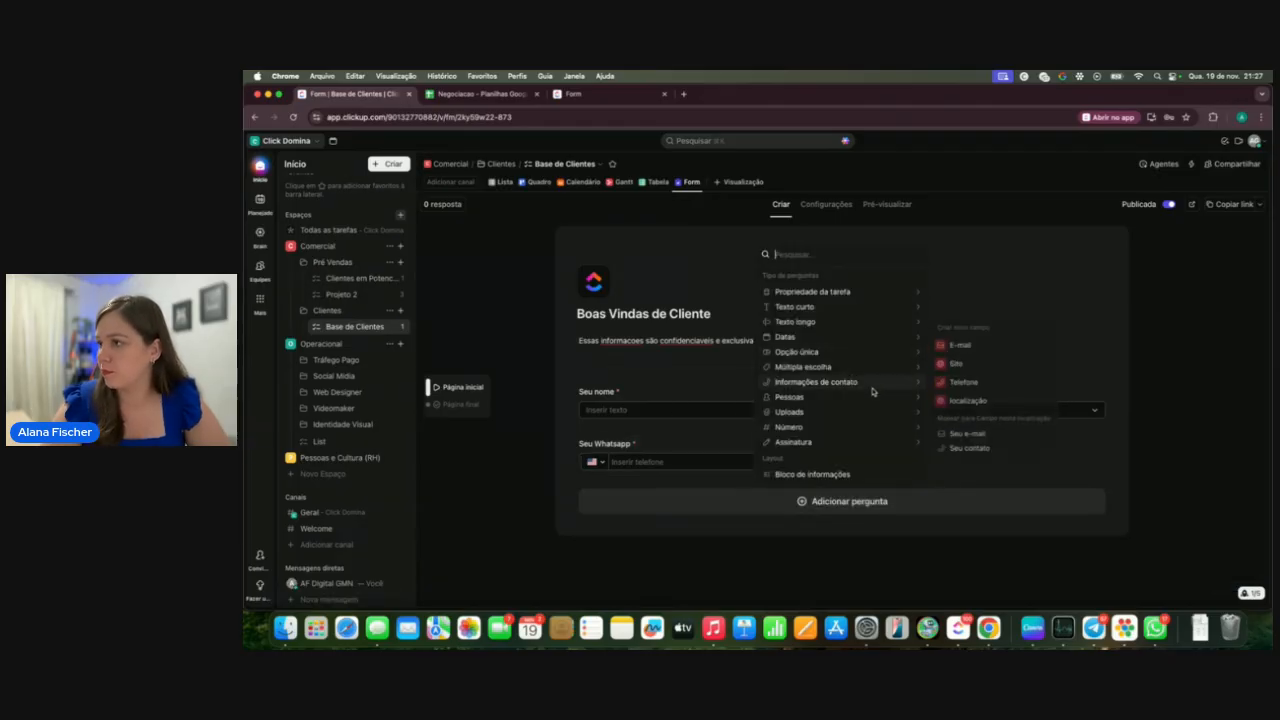
pyautogui.click(978, 362)
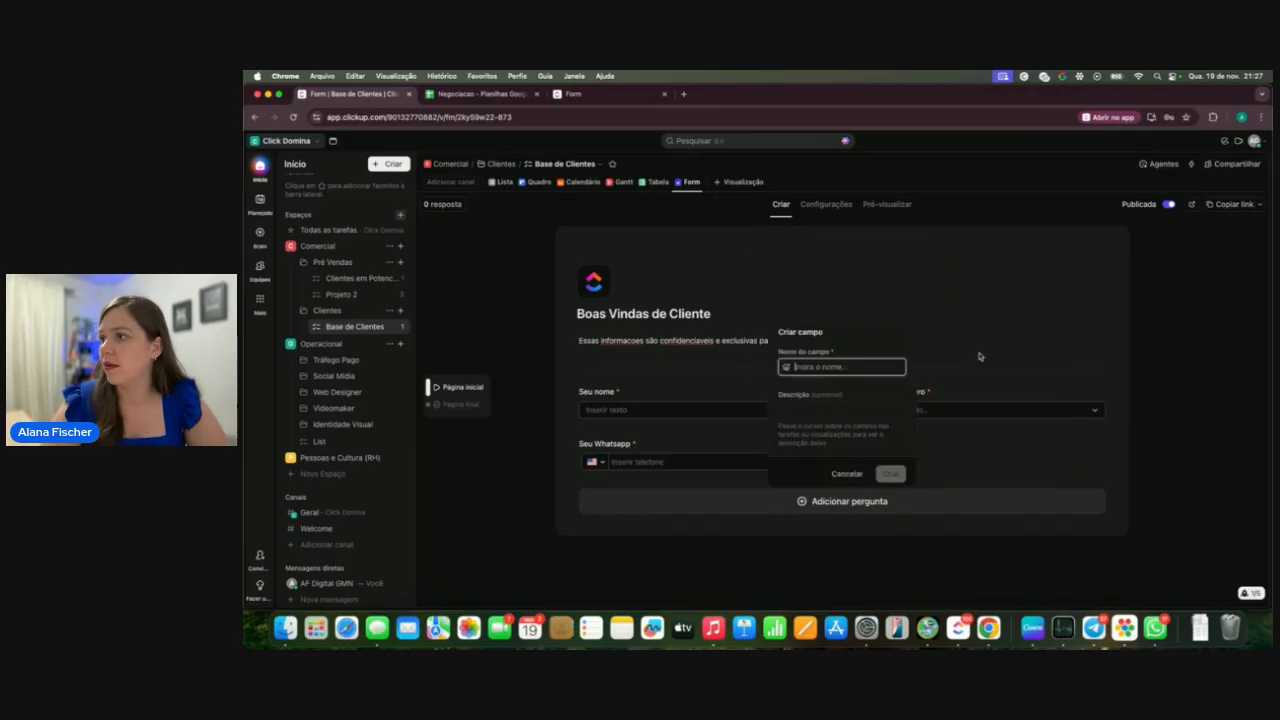
pyautogui.click(846, 473)
# Add a contact information question as a new E-mail field named "Seu email"
pyautogui.click(840, 505)
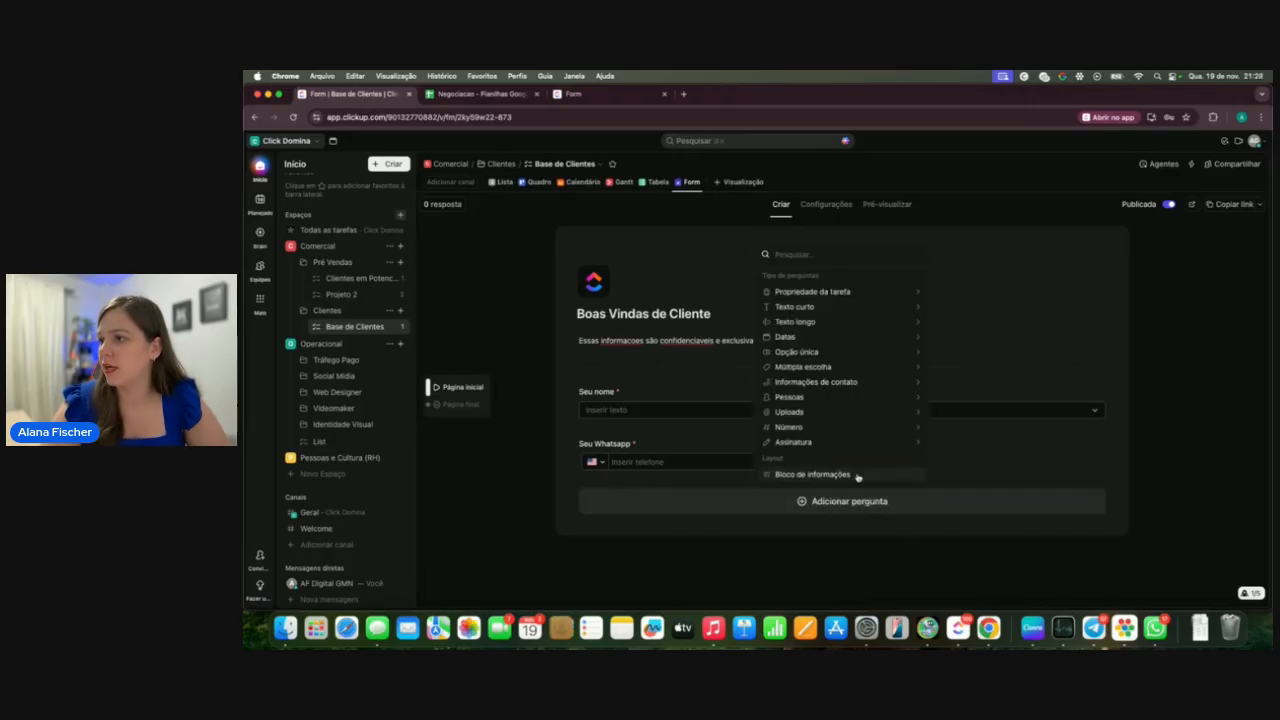
pyautogui.moveTo(845, 380)
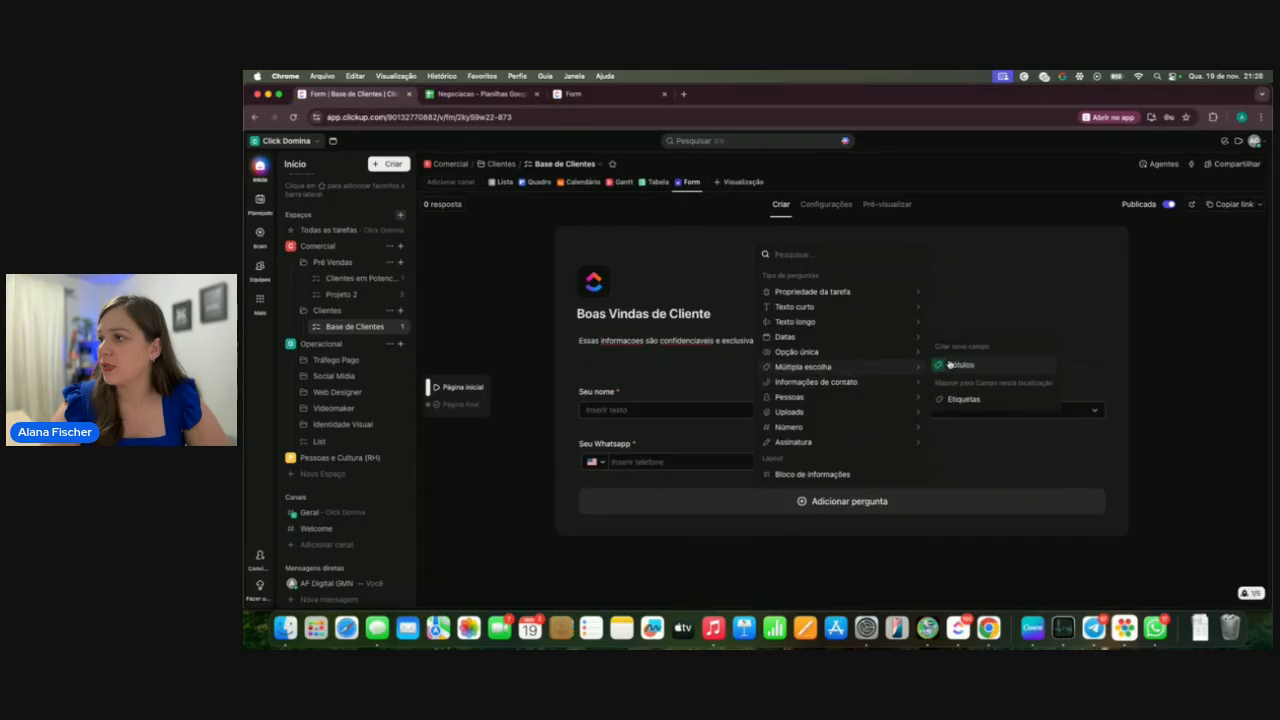
pyautogui.click(958, 363)
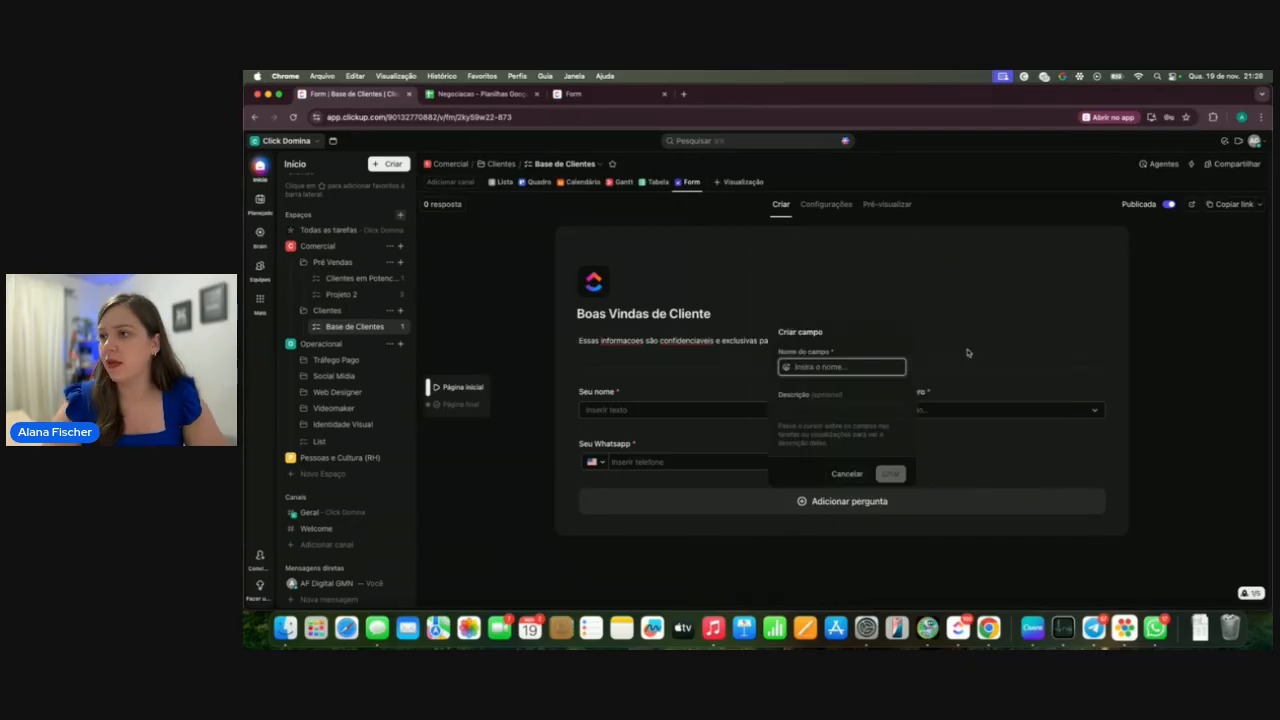
pyautogui.write('Seu email')
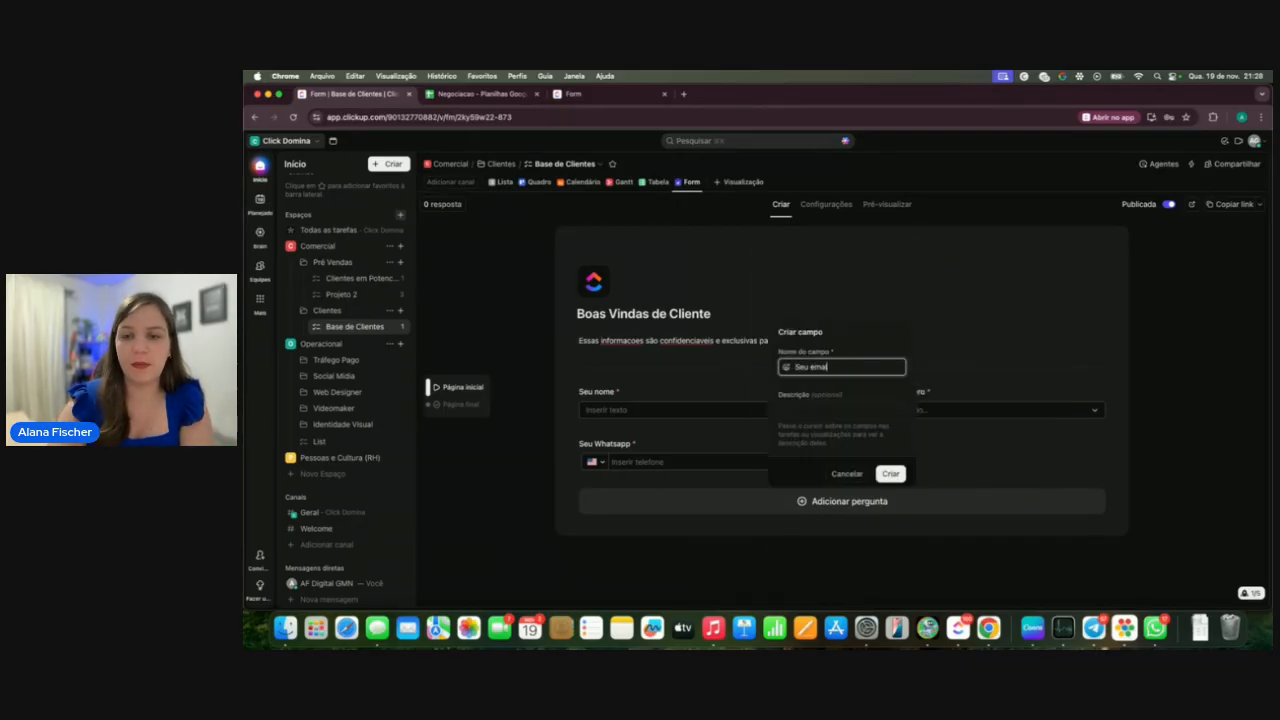
pyautogui.click(890, 473)
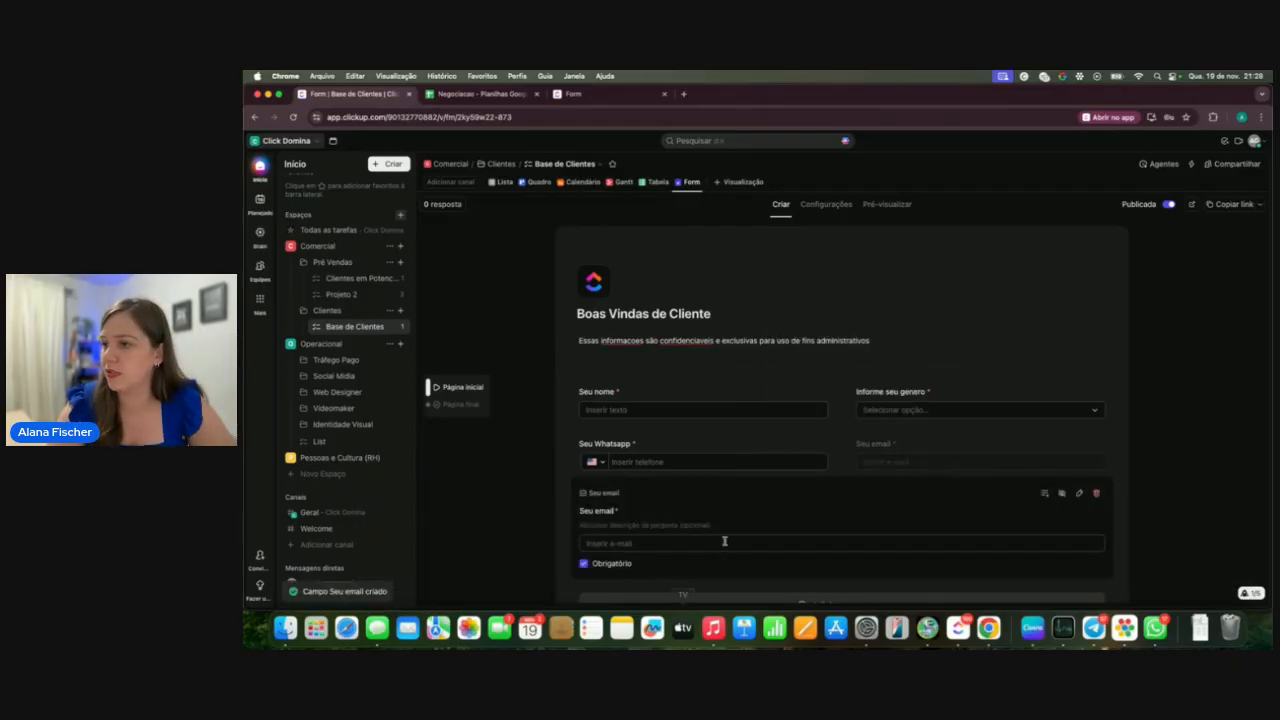
# Add a Bloco de informações layout block below the contact questions
pyautogui.scroll(-2, 723, 540)
pyautogui.click(758, 563)
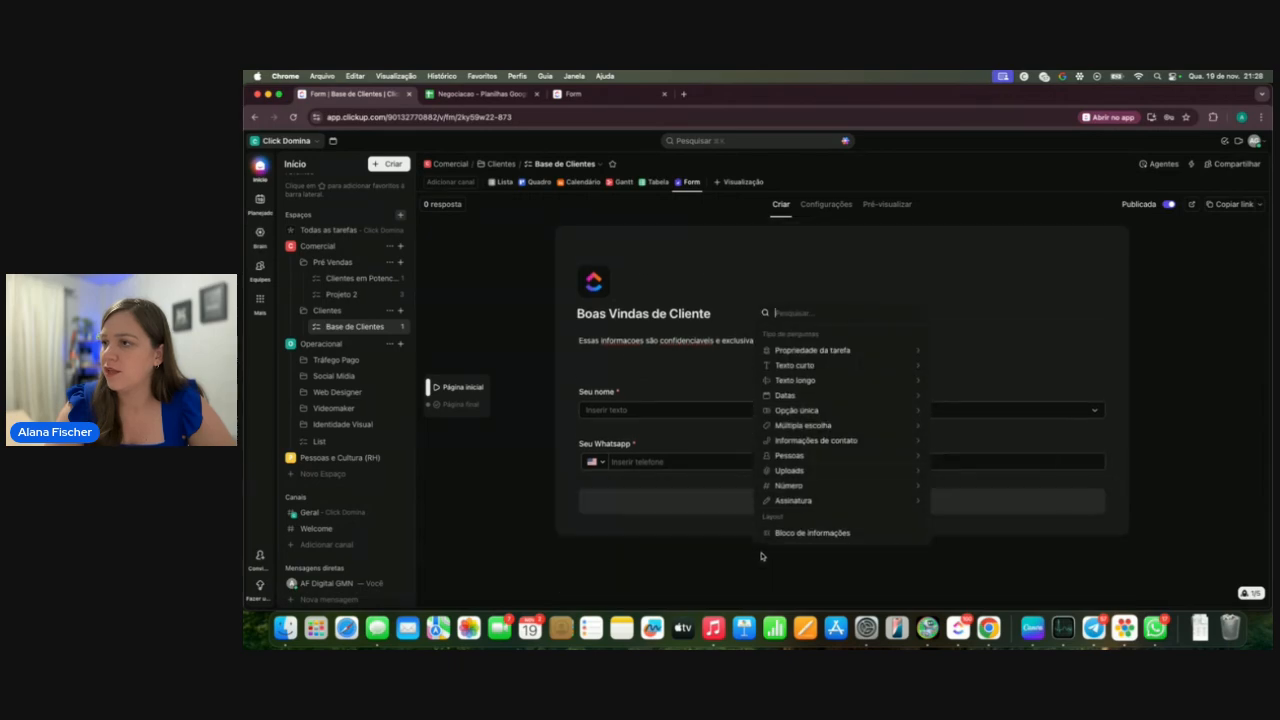
pyautogui.moveTo(797, 366)
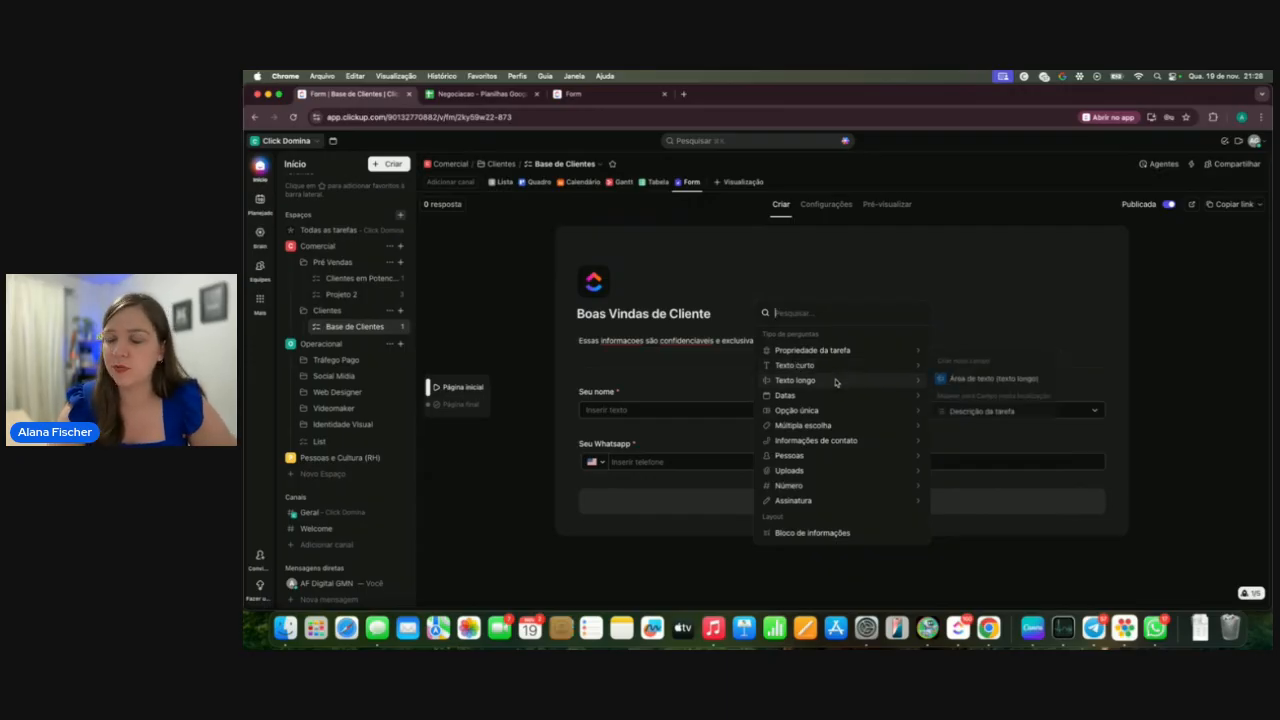
pyautogui.moveTo(836, 381)
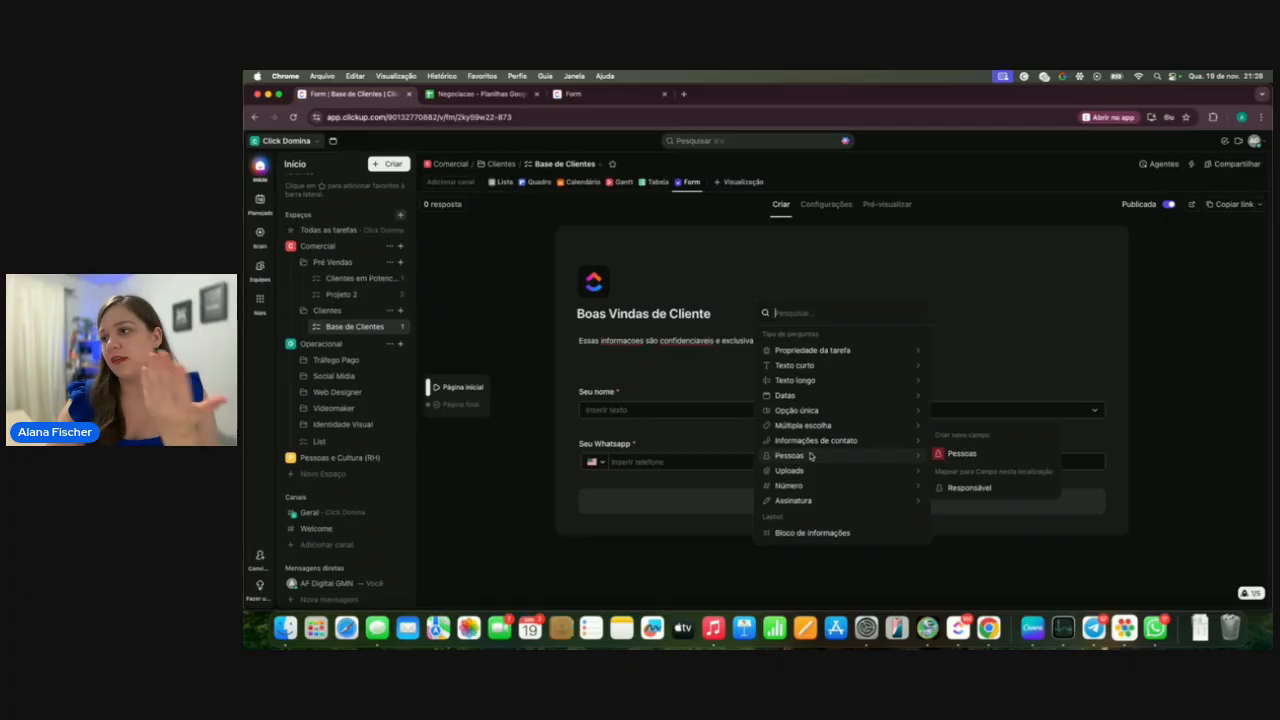
pyautogui.moveTo(817, 478)
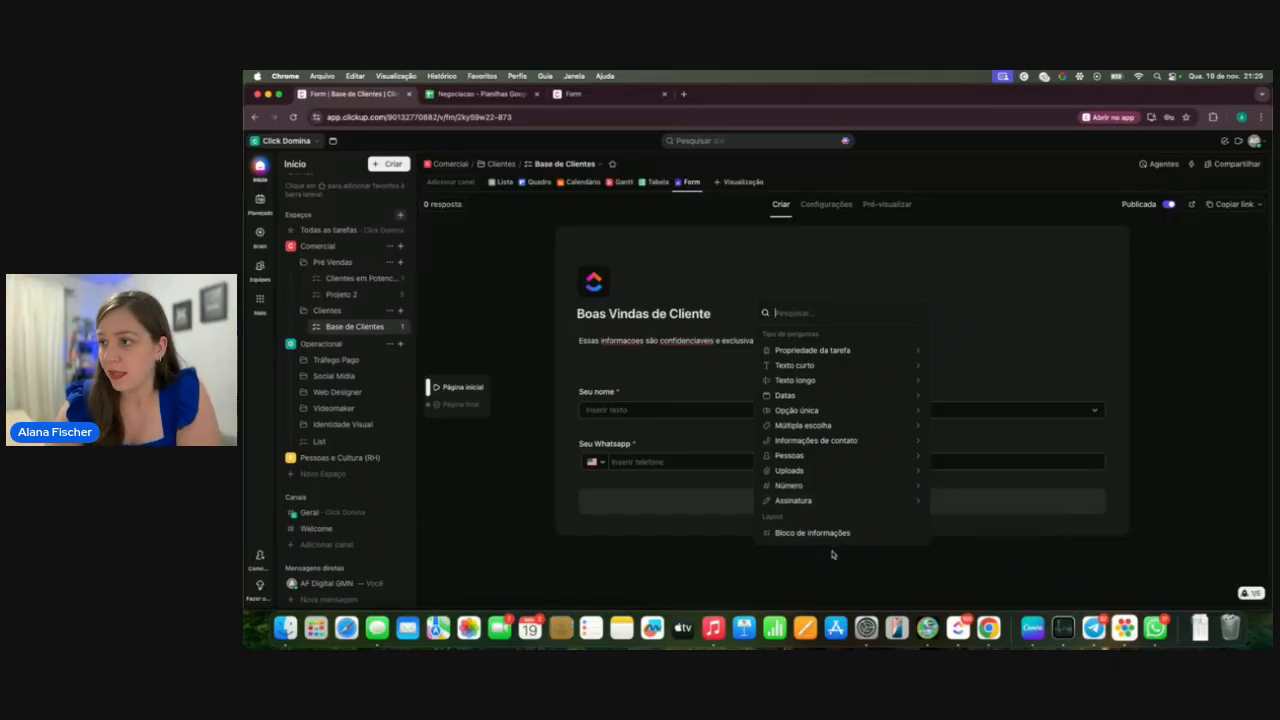
pyautogui.click(833, 533)
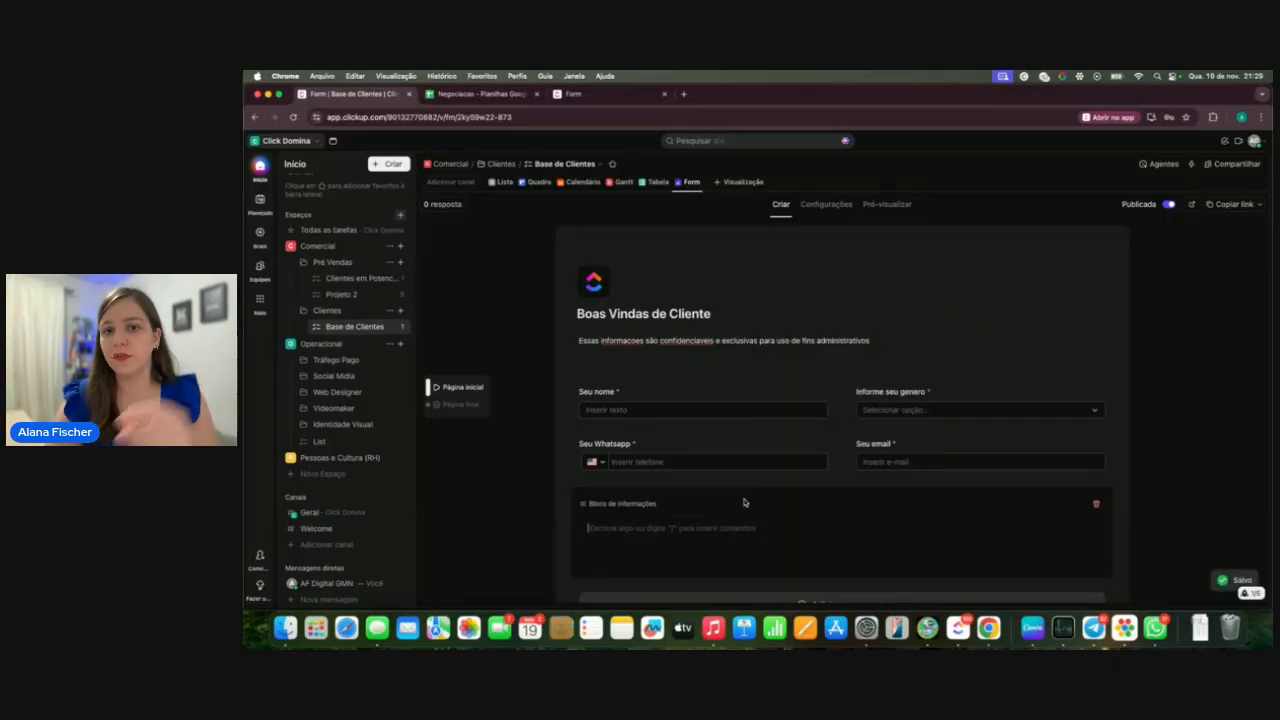
# Enter "Sua empresa" as the text of the information block
pyautogui.write('M')
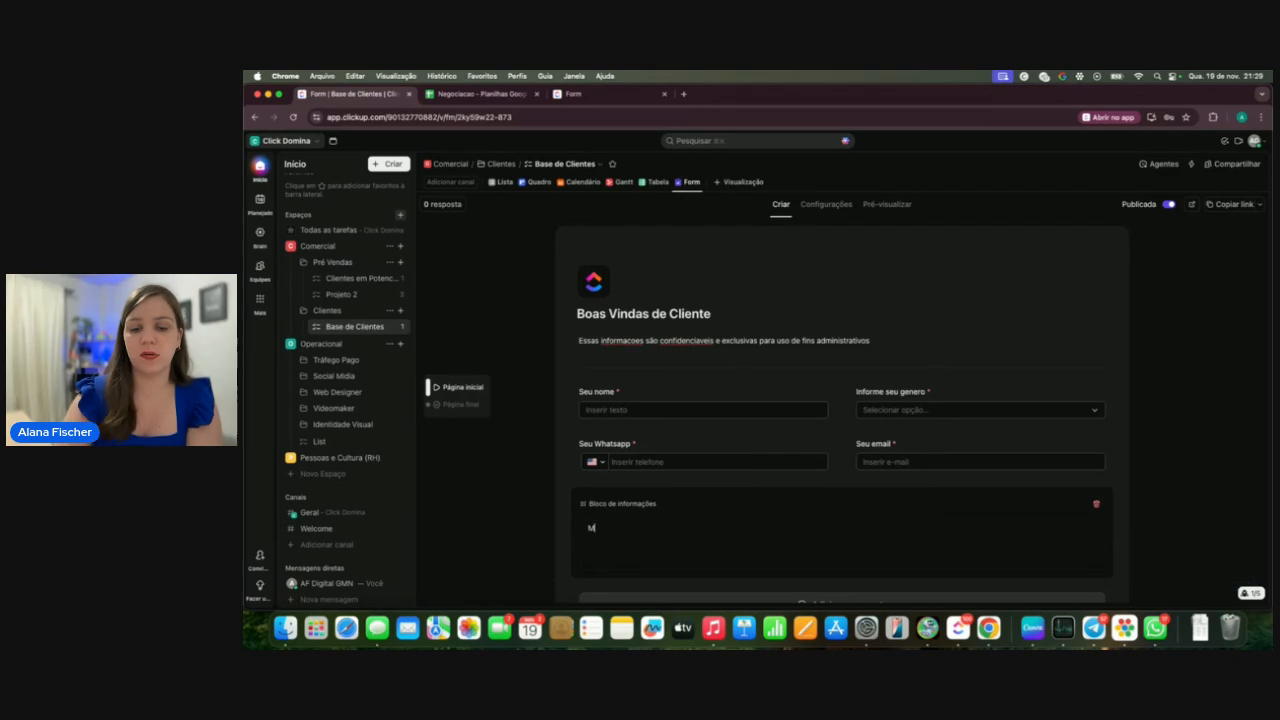
pyautogui.write('inha')
pyautogui.press('BackSpace')
pyautogui.press('BackSpace')
pyautogui.press('BackSpace')
pyautogui.press('BackSpace')
pyautogui.press('BackSpace')
pyautogui.write('Sua empre')
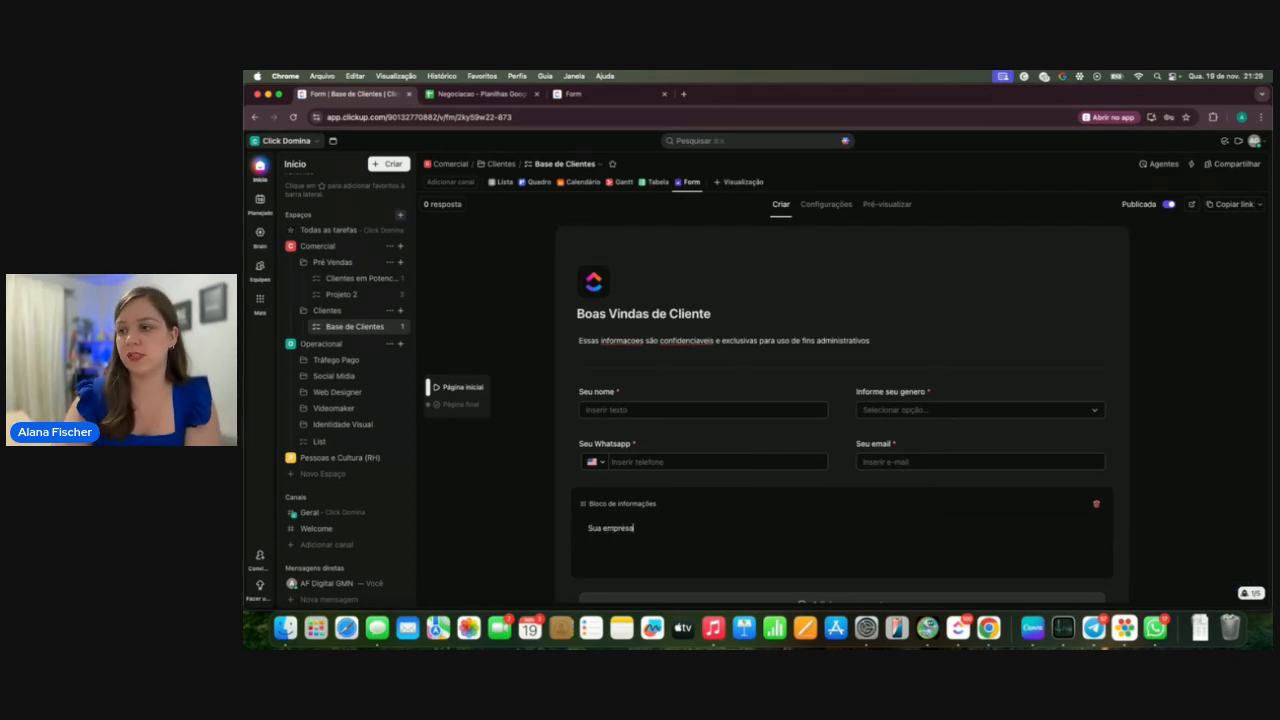
pyautogui.write('sa')
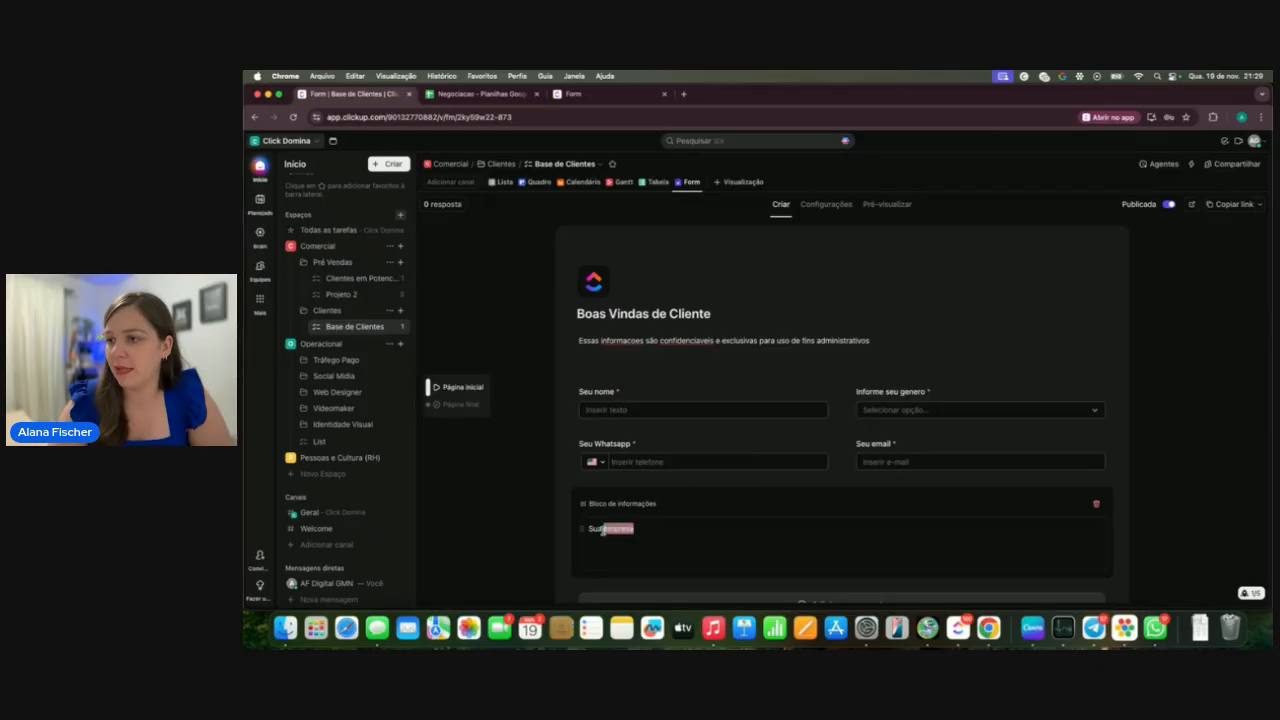
# Make the "Sua empresa" text in the information block bold
pyautogui.tripleClick(603, 530)
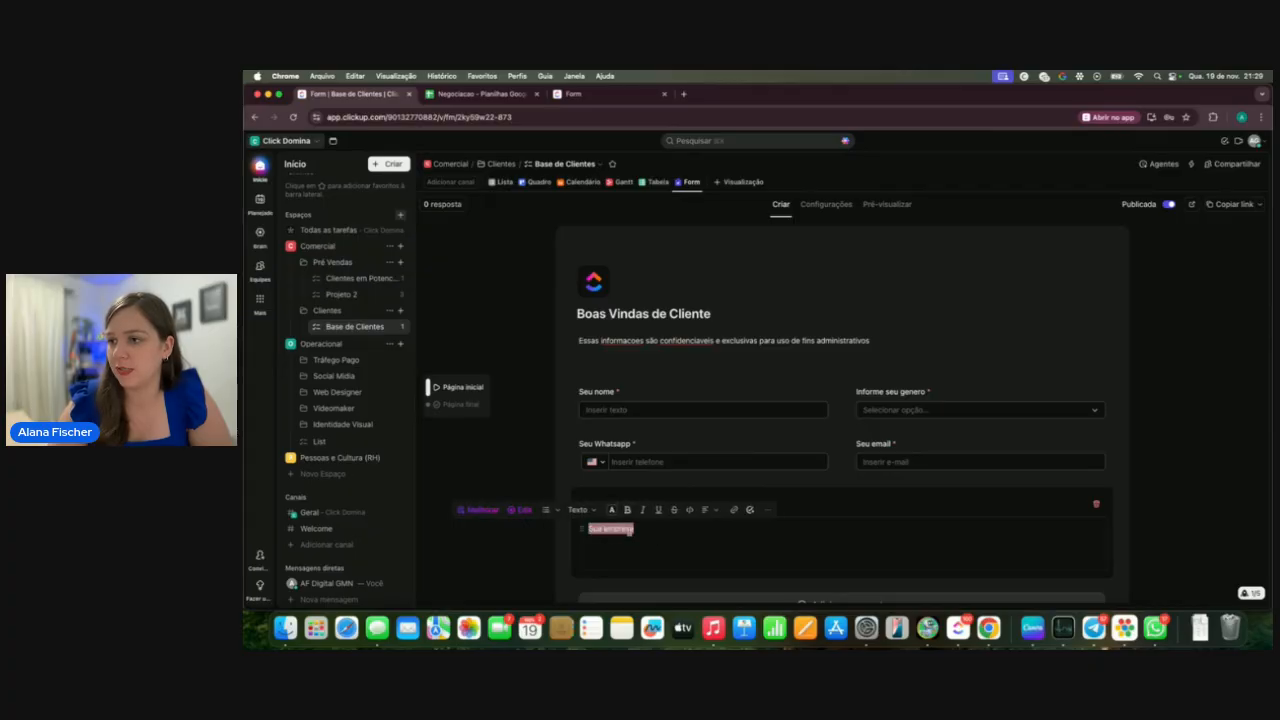
pyautogui.click(627, 511)
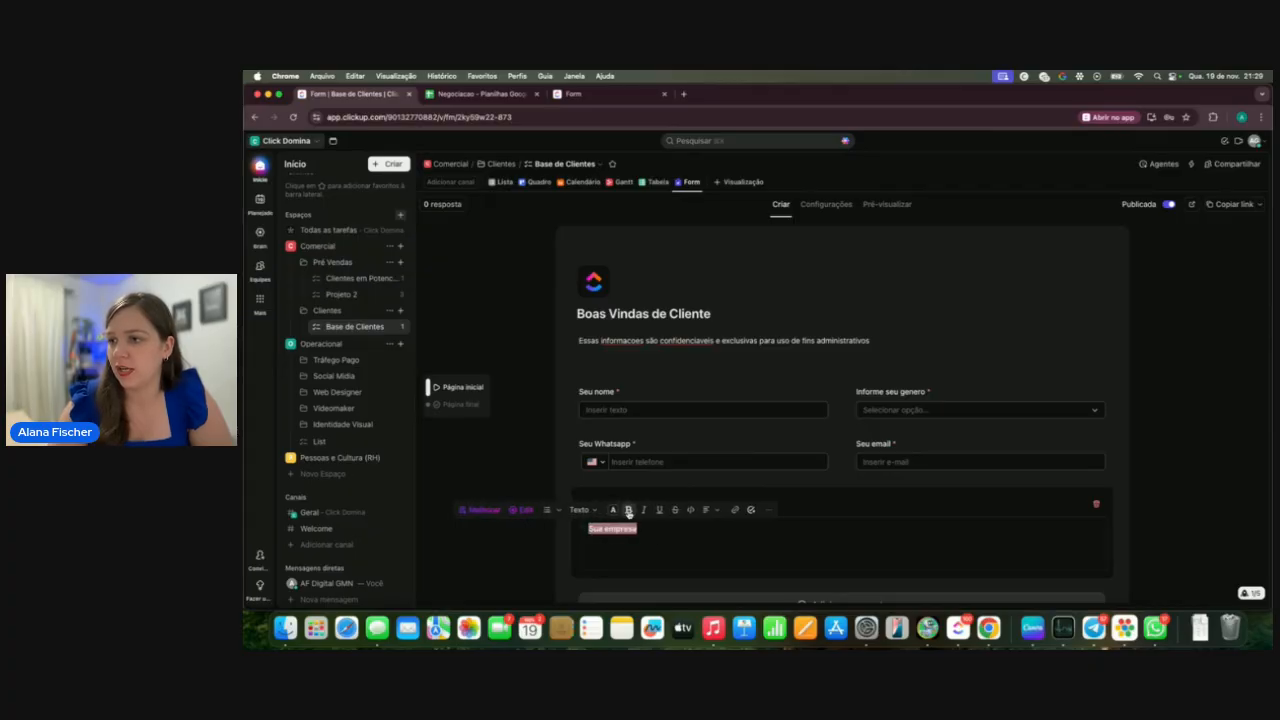
# Try a yellow and then a pink badge colour on the "Sua empresa" text
pyautogui.click(613, 510)
pyautogui.click(653, 445)
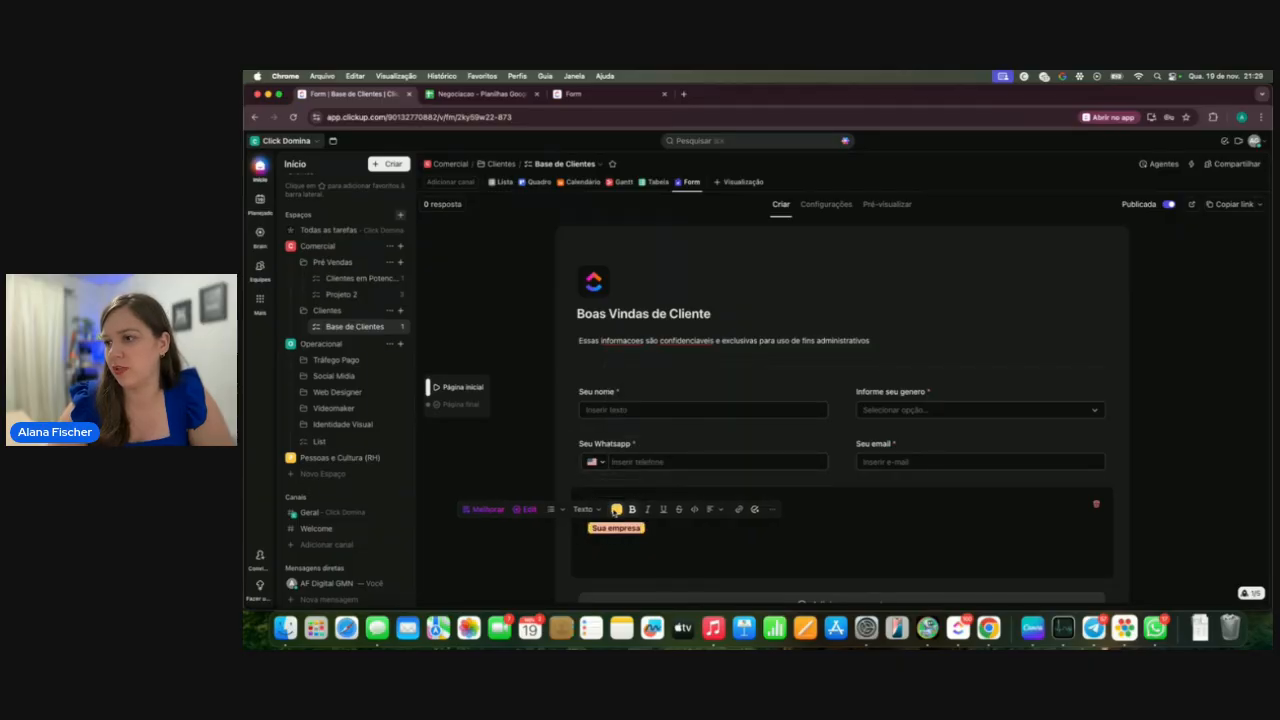
pyautogui.click(615, 510)
pyautogui.click(704, 415)
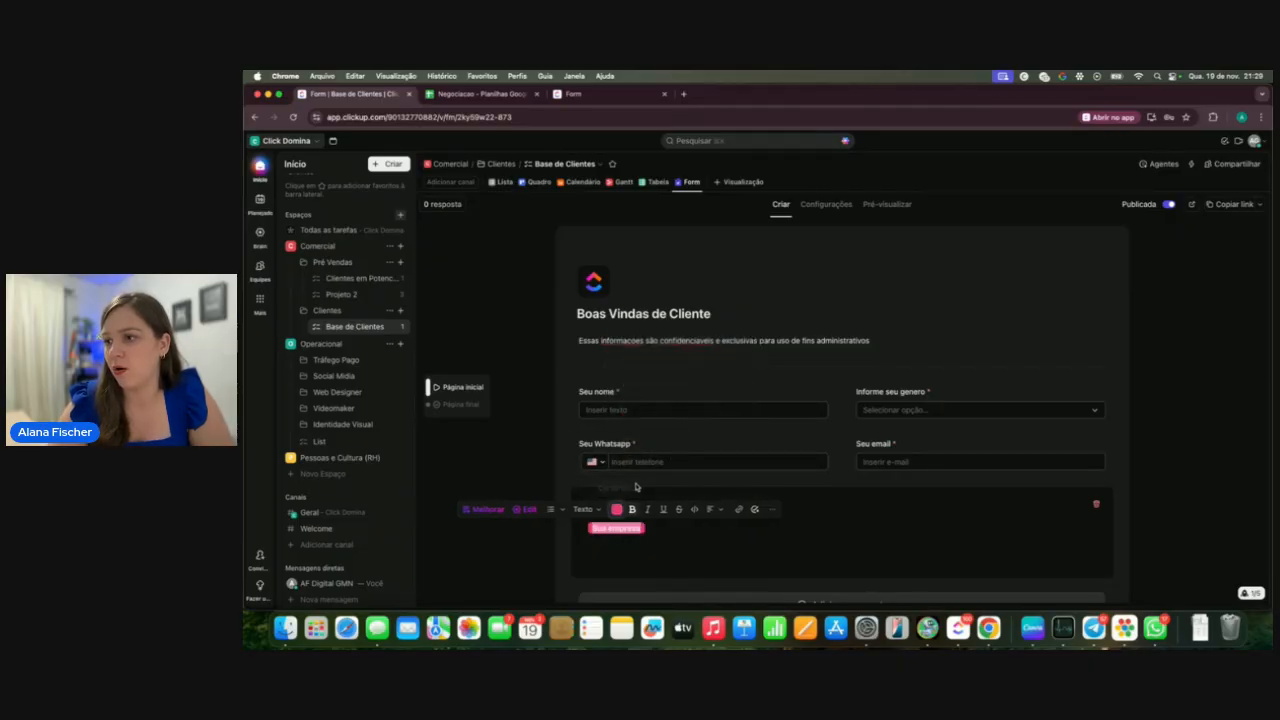
# Apply a blue text highlight to "Sua empresa" and turn it into a Cabeçalho 2 heading
pyautogui.click(616, 510)
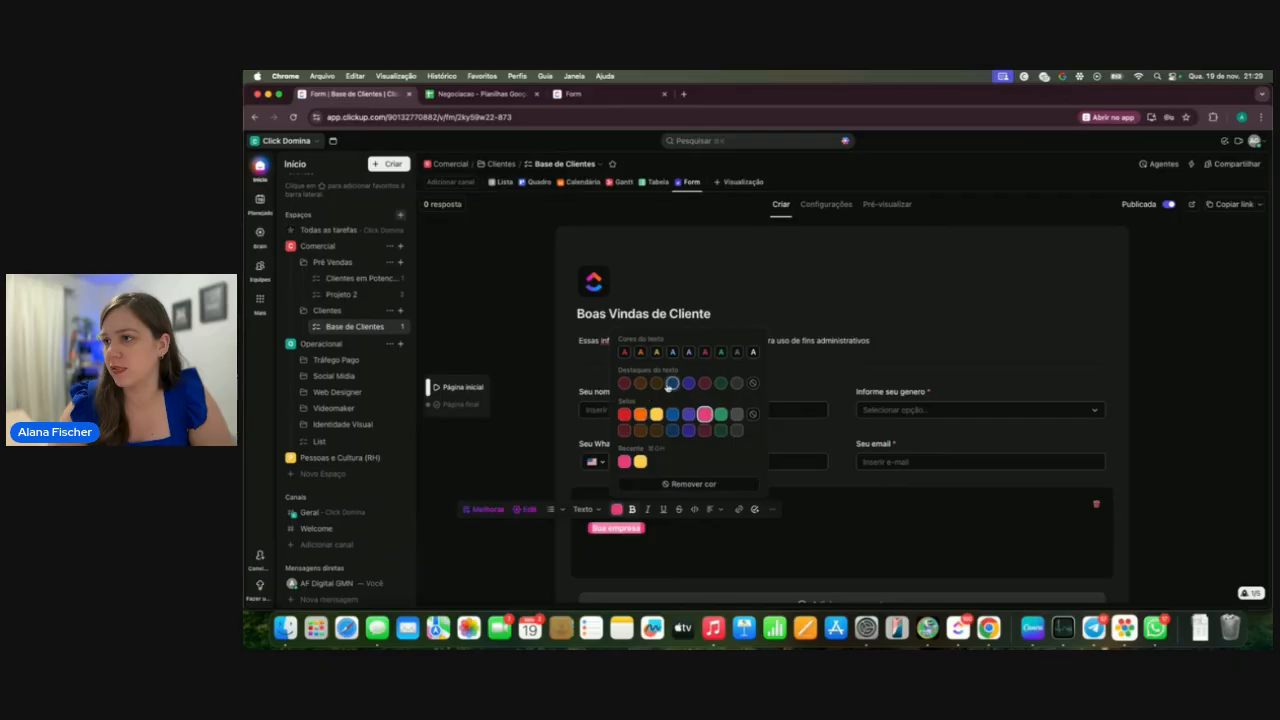
pyautogui.click(582, 509)
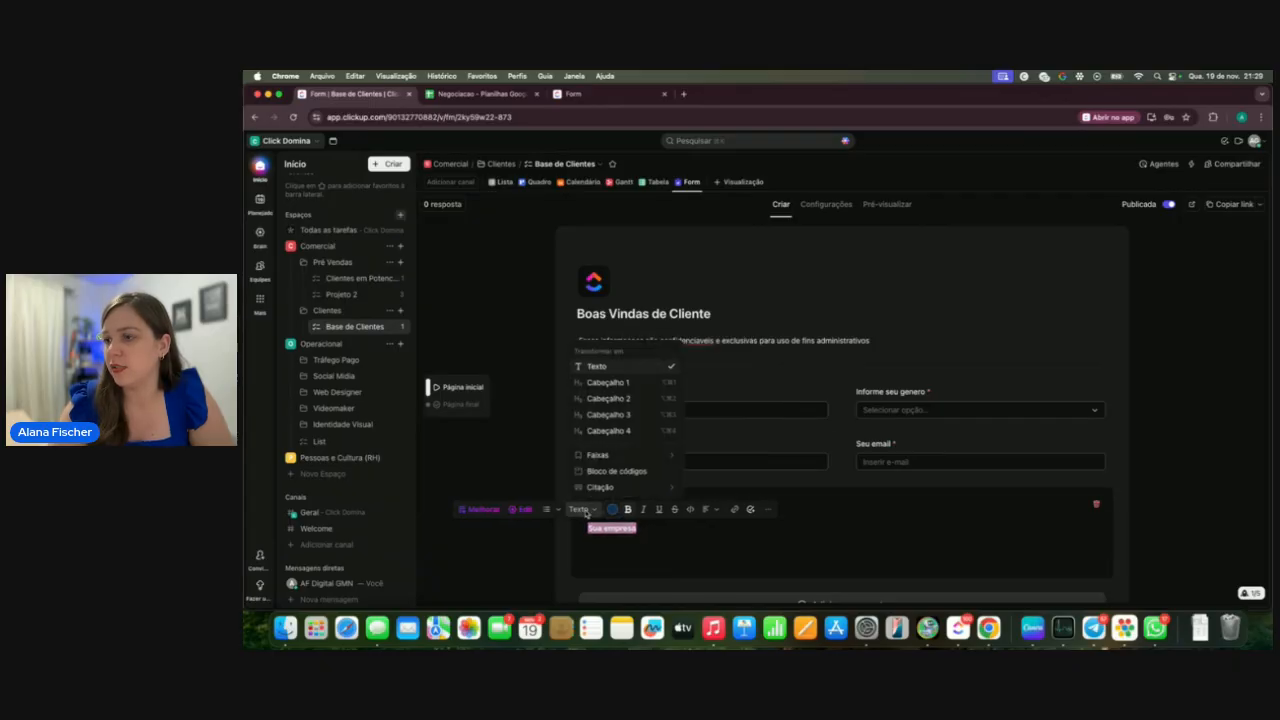
pyautogui.click(626, 399)
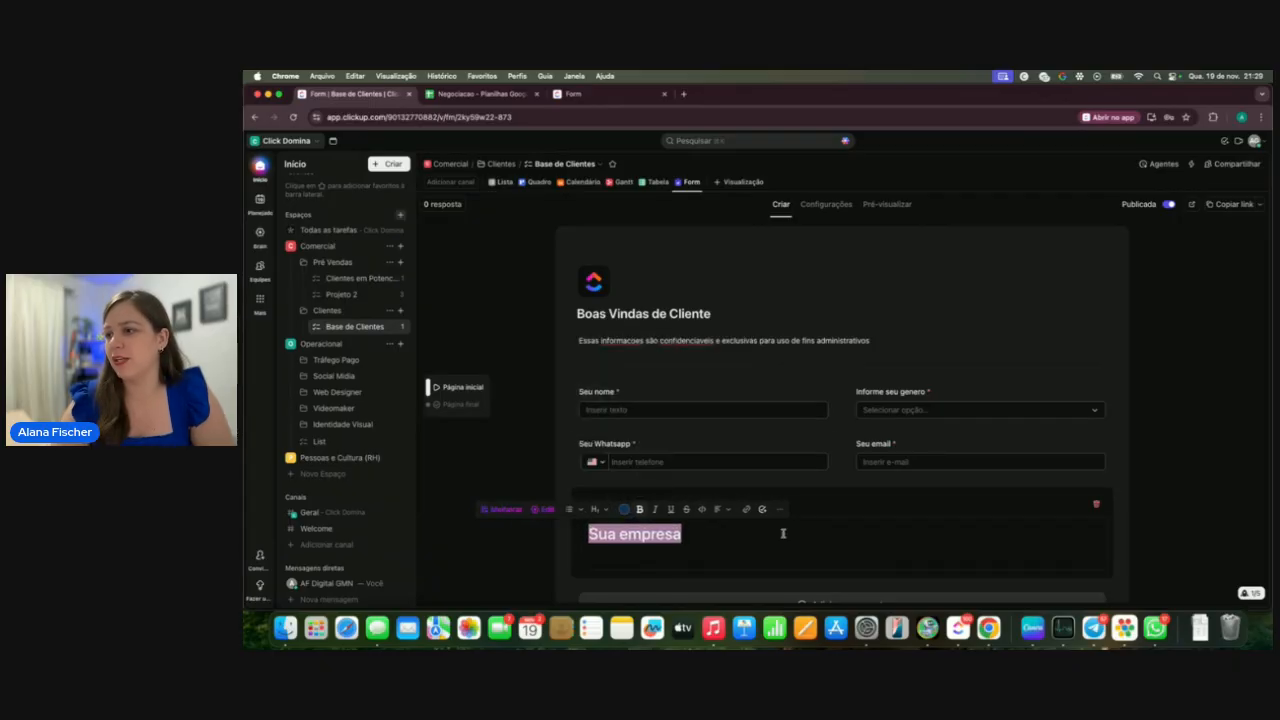
pyautogui.scroll(-1, 783, 533)
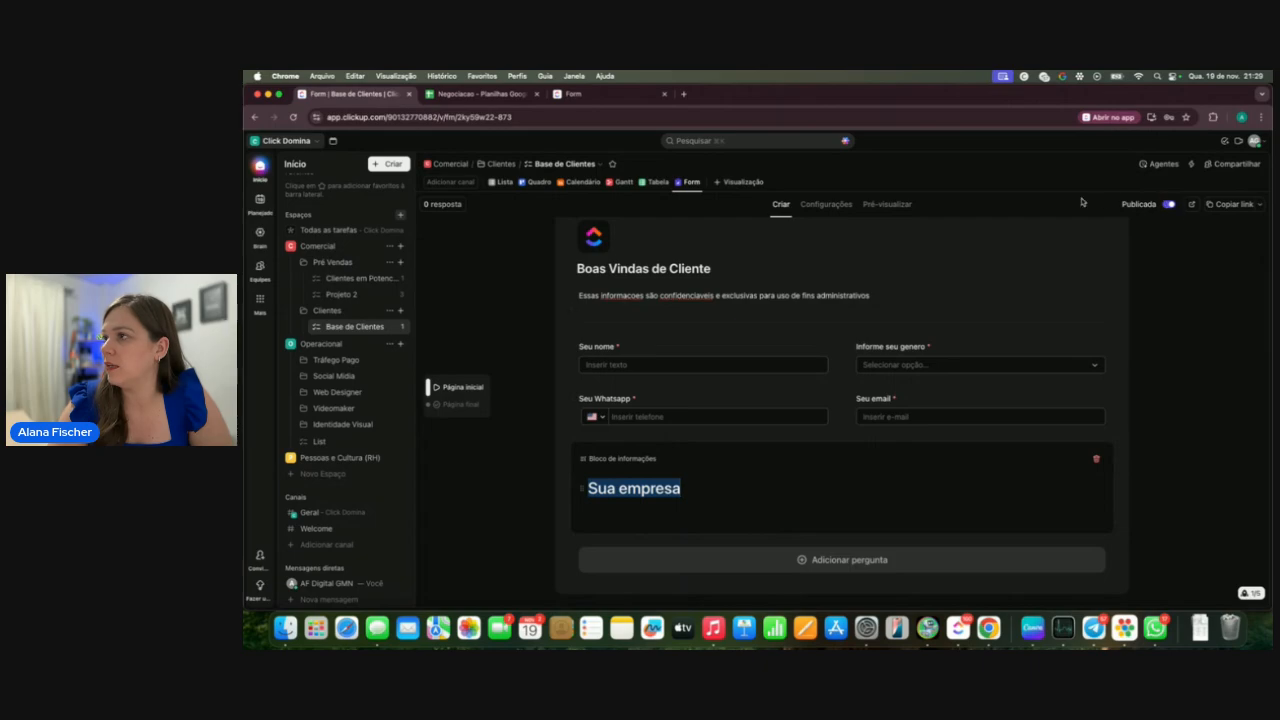
# Try to set the form's layout to Uma coluna in its settings and dismiss the upgrade offer
pyautogui.click(826, 204)
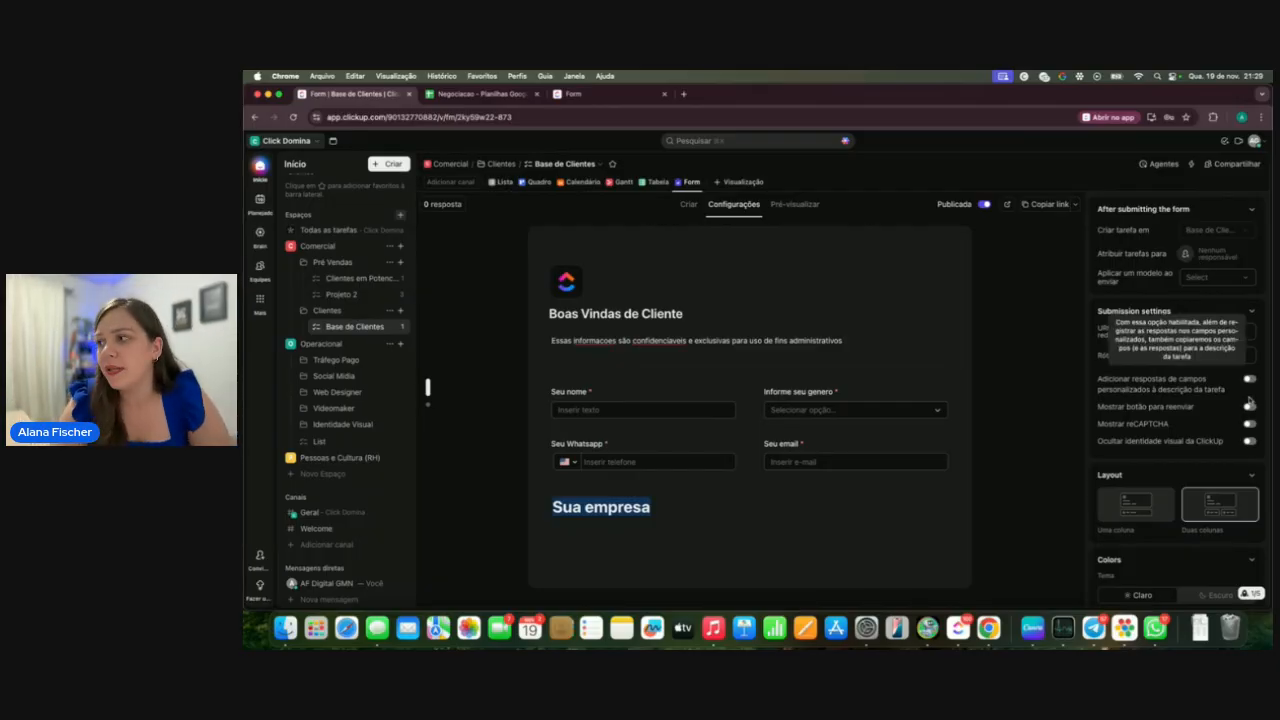
pyautogui.click(1128, 505)
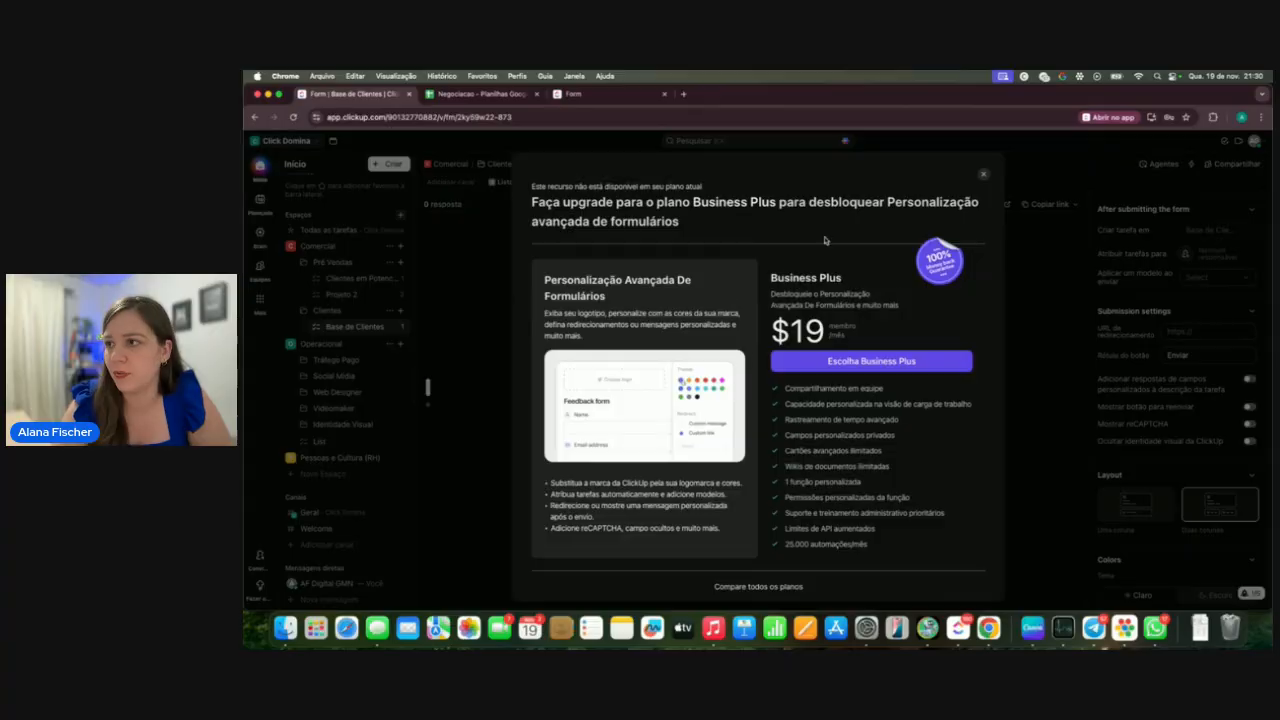
pyautogui.click(983, 174)
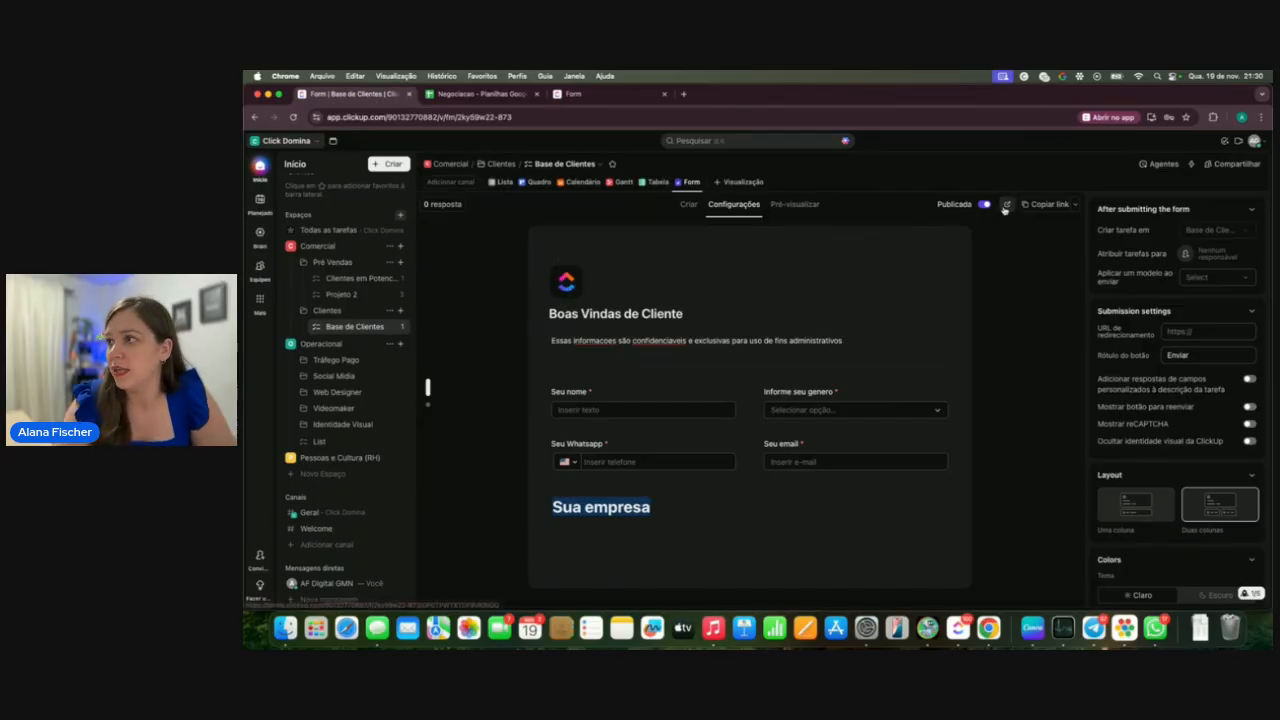
# Copy the form's share link, close the old form page and open the copied link in a new browser tab
pyautogui.click(1045, 205)
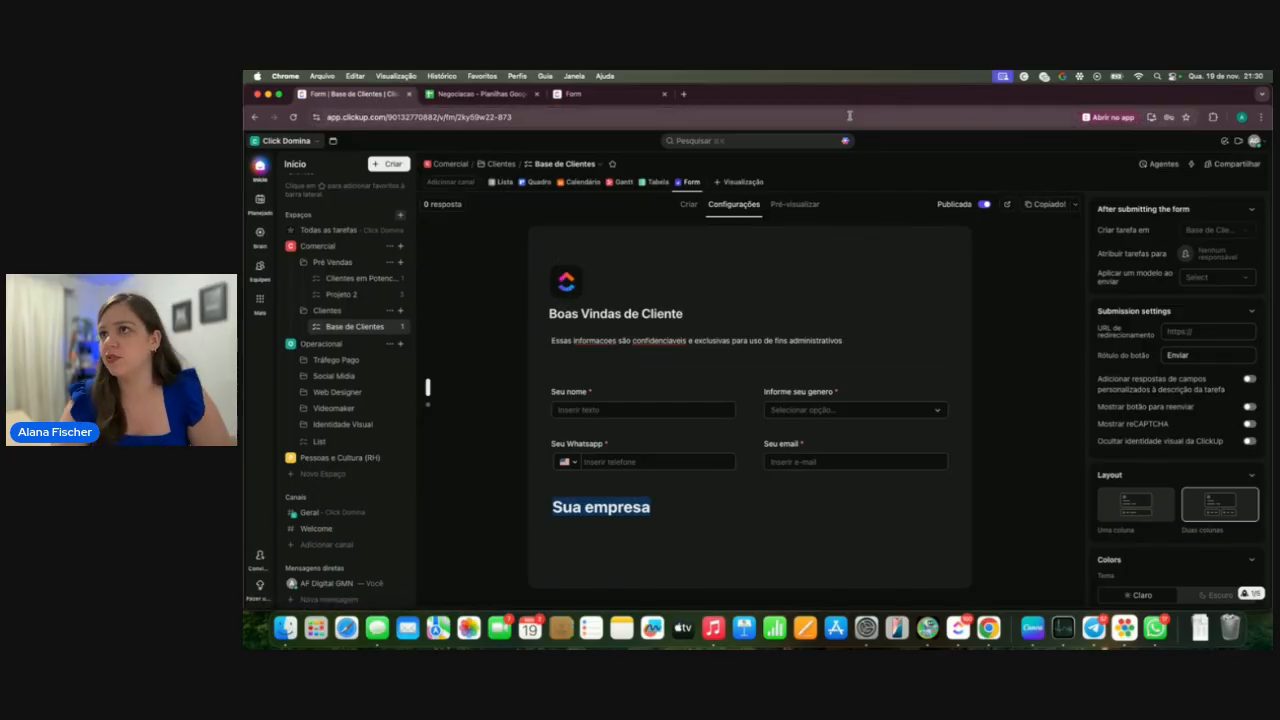
pyautogui.click(662, 94)
pyautogui.click(662, 94)
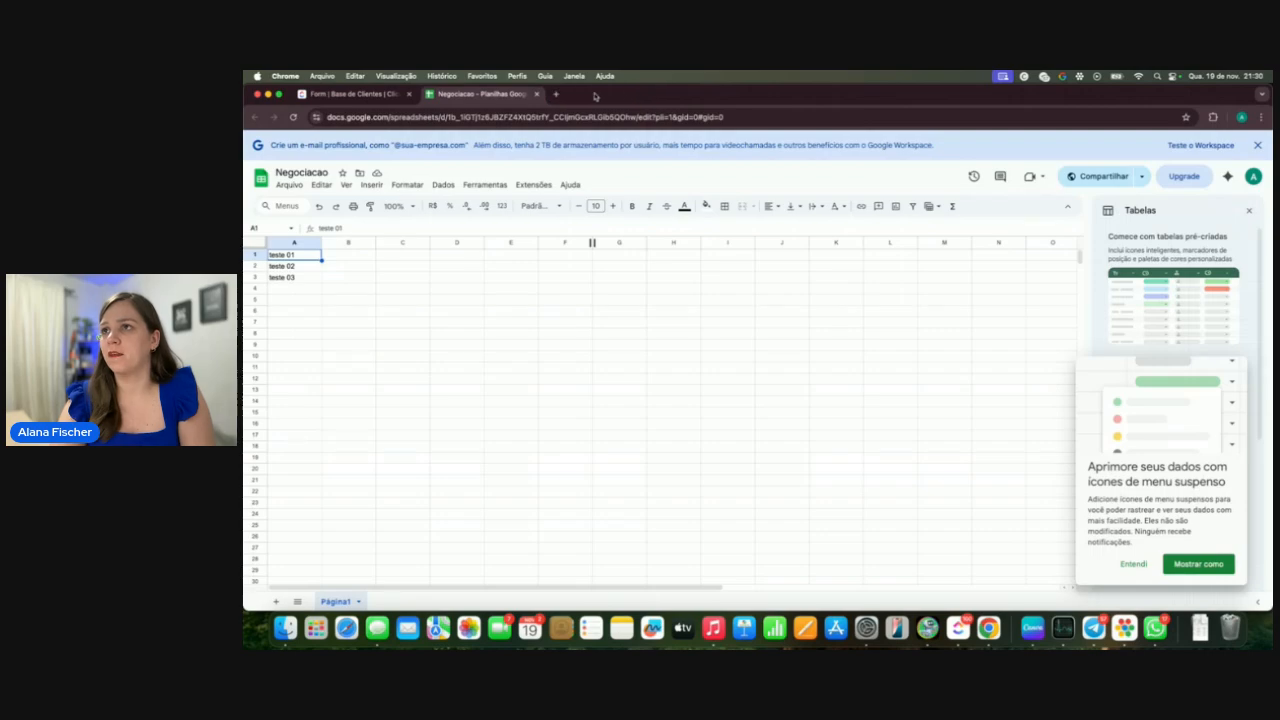
pyautogui.click(557, 94)
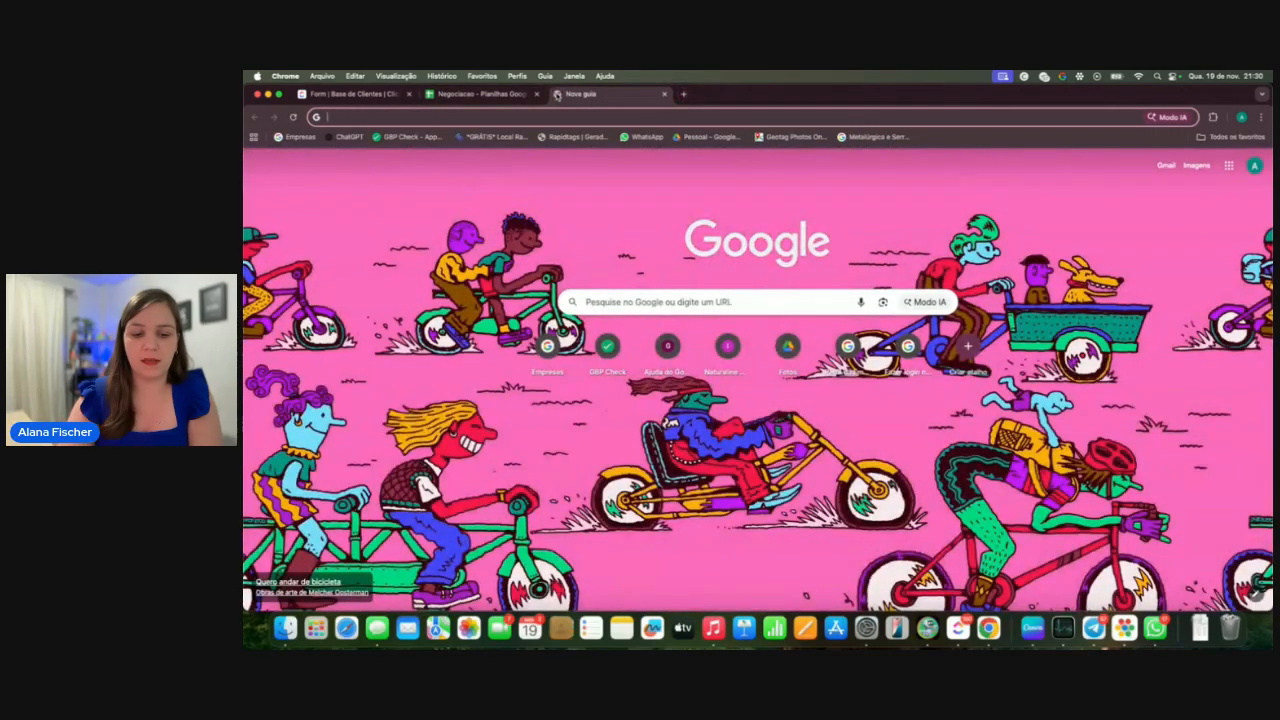
pyautogui.press('super+v')
pyautogui.press('Return')
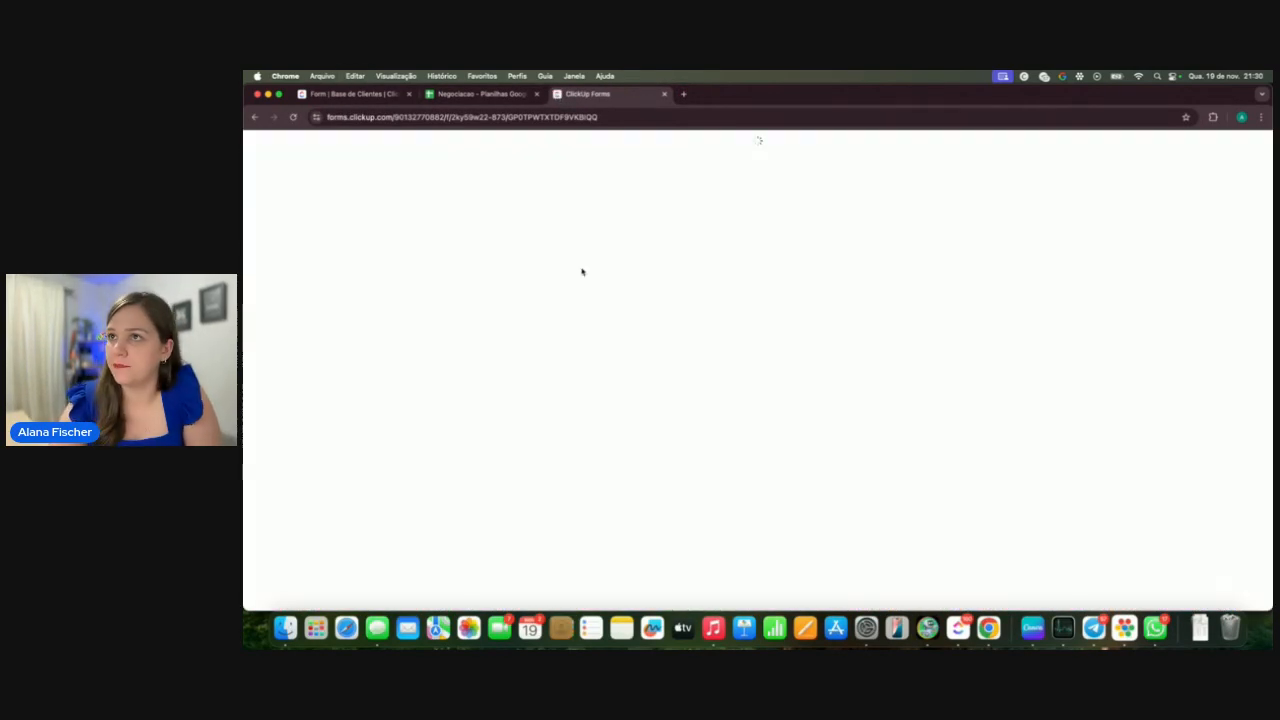
# Fill in "Seu nome" with testando and "Seu Whatsapp" with a phone number using the Brazil country code
pyautogui.click(590, 320)
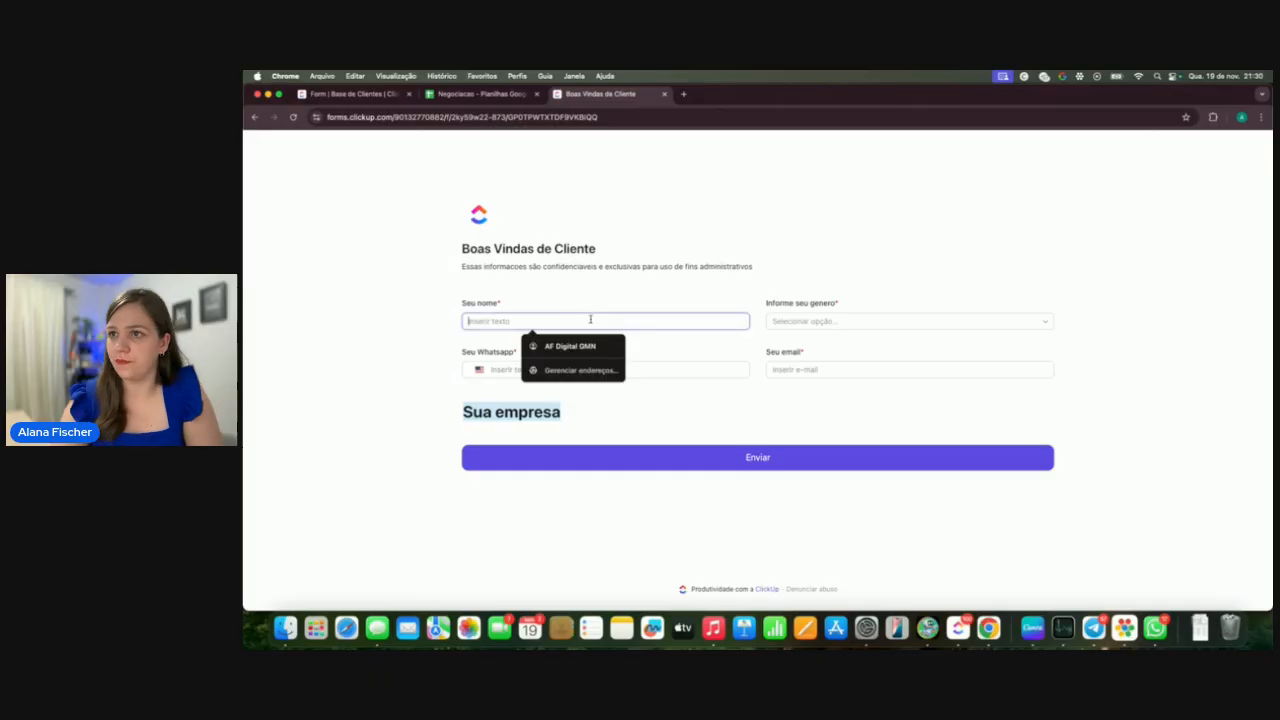
pyautogui.write('testando')
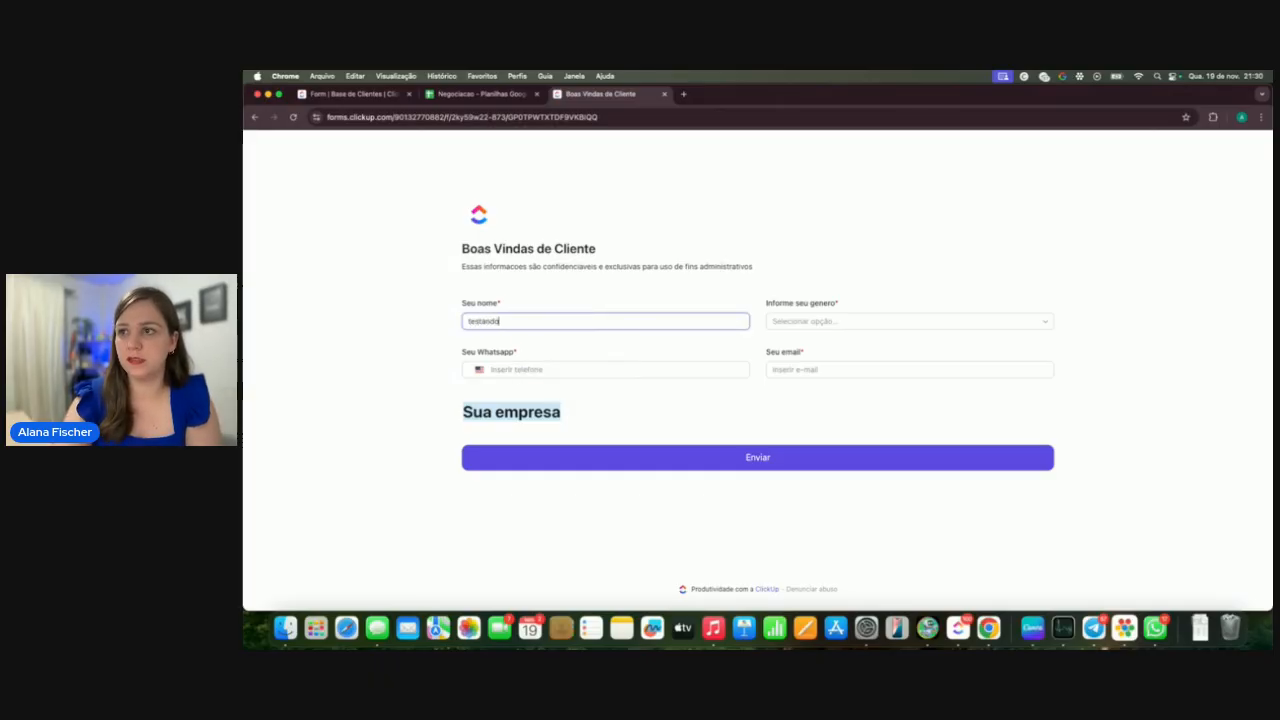
pyautogui.click(479, 370)
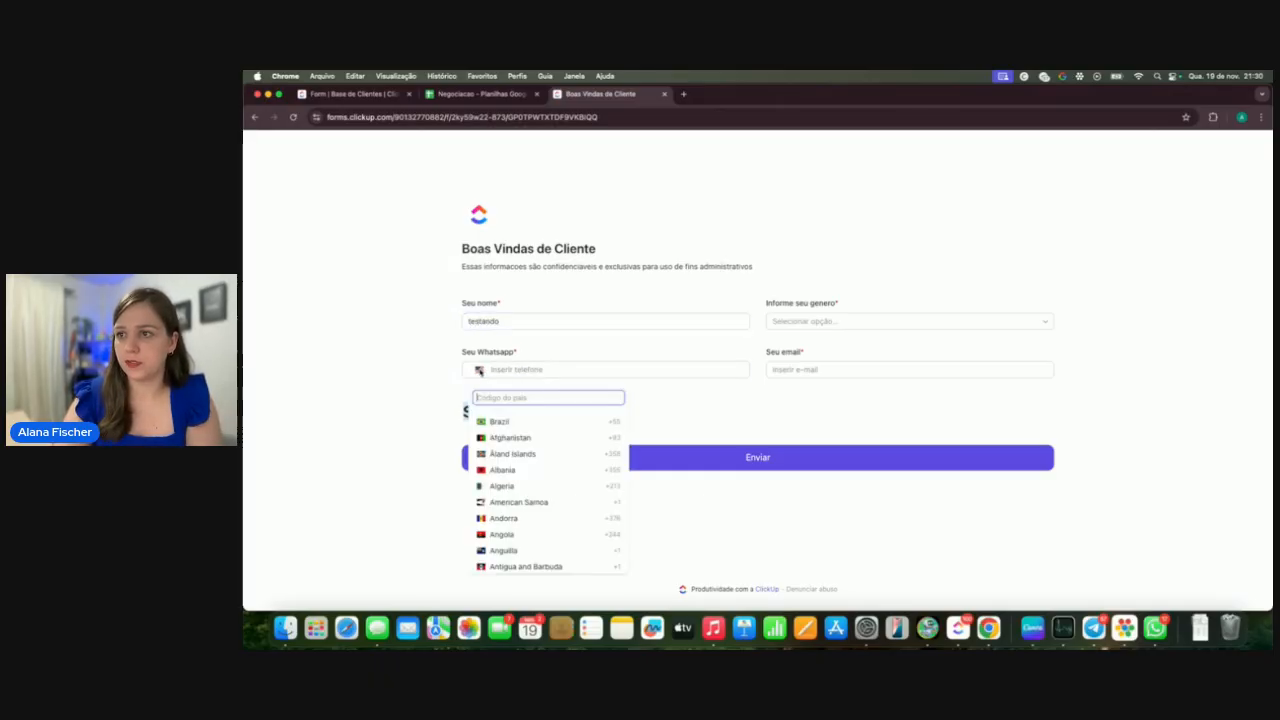
pyautogui.click(517, 424)
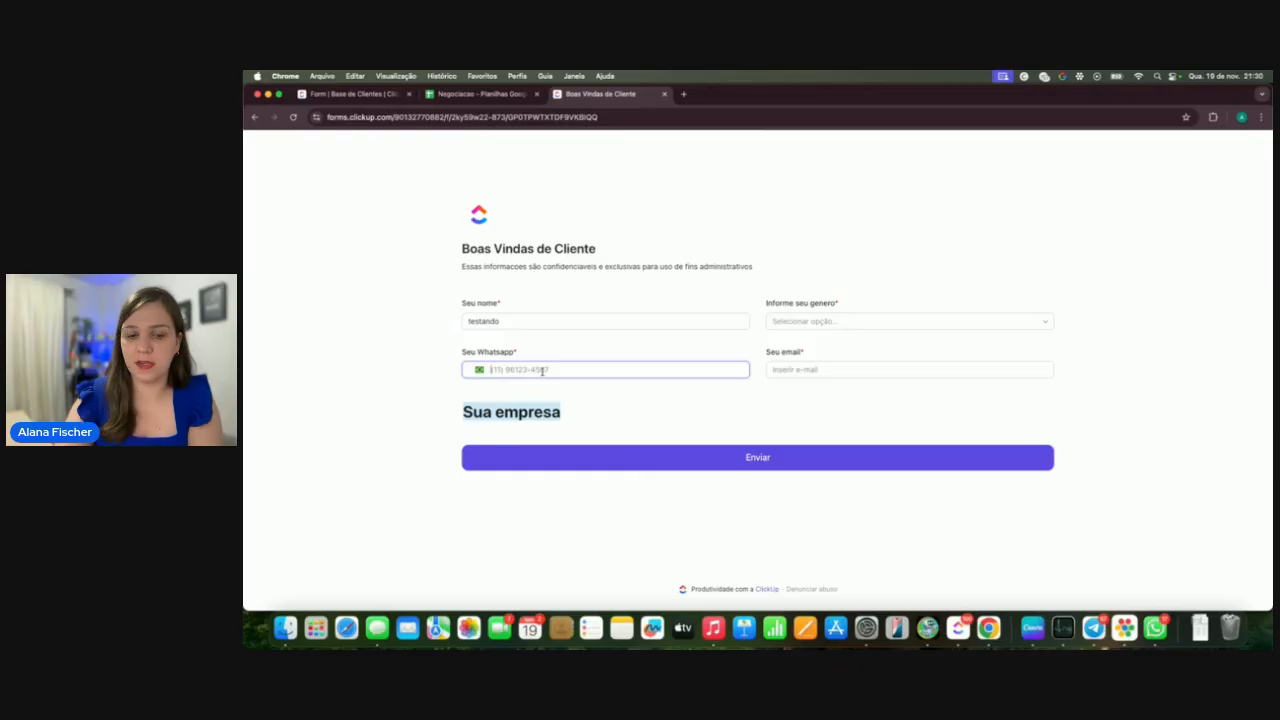
pyautogui.write('48) 99999-9999')
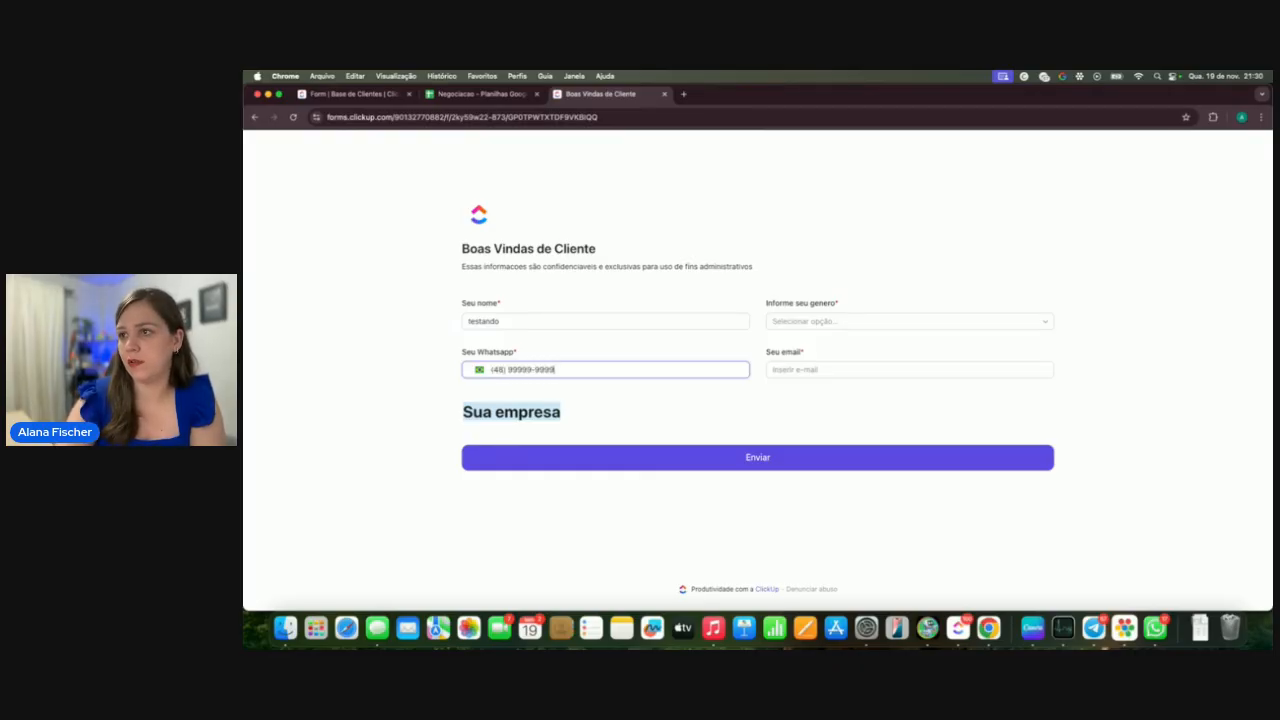
# Select Feminino as the gender, fill in a test e-mail address and submit the form
pyautogui.click(866, 338)
pyautogui.click(871, 323)
pyautogui.click(841, 389)
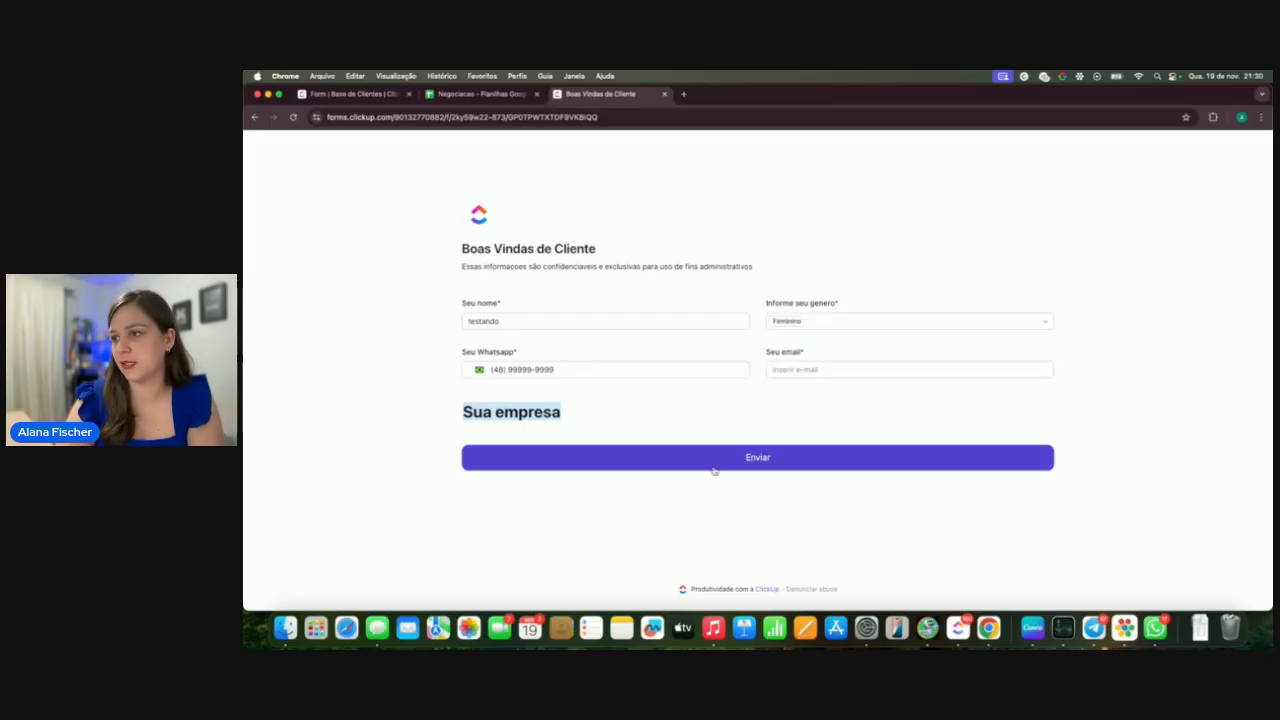
pyautogui.click(884, 364)
pyautogui.write('teste')
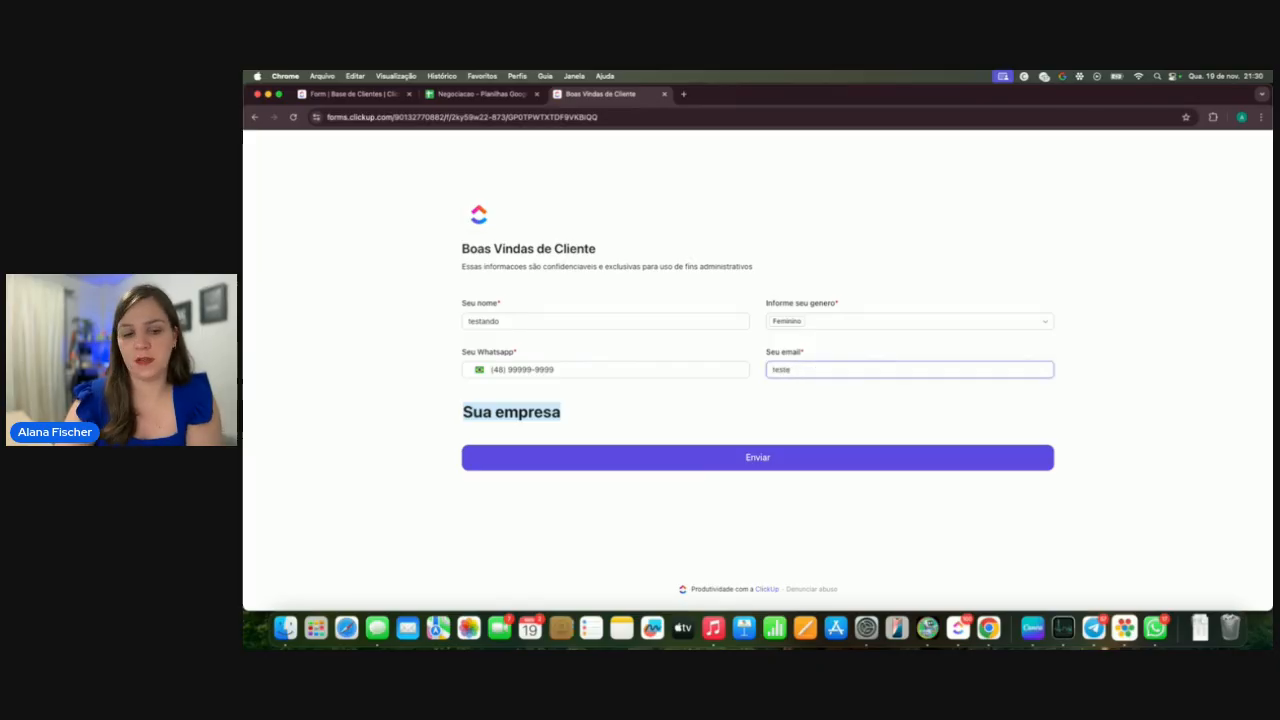
pyautogui.write('@teste.com')
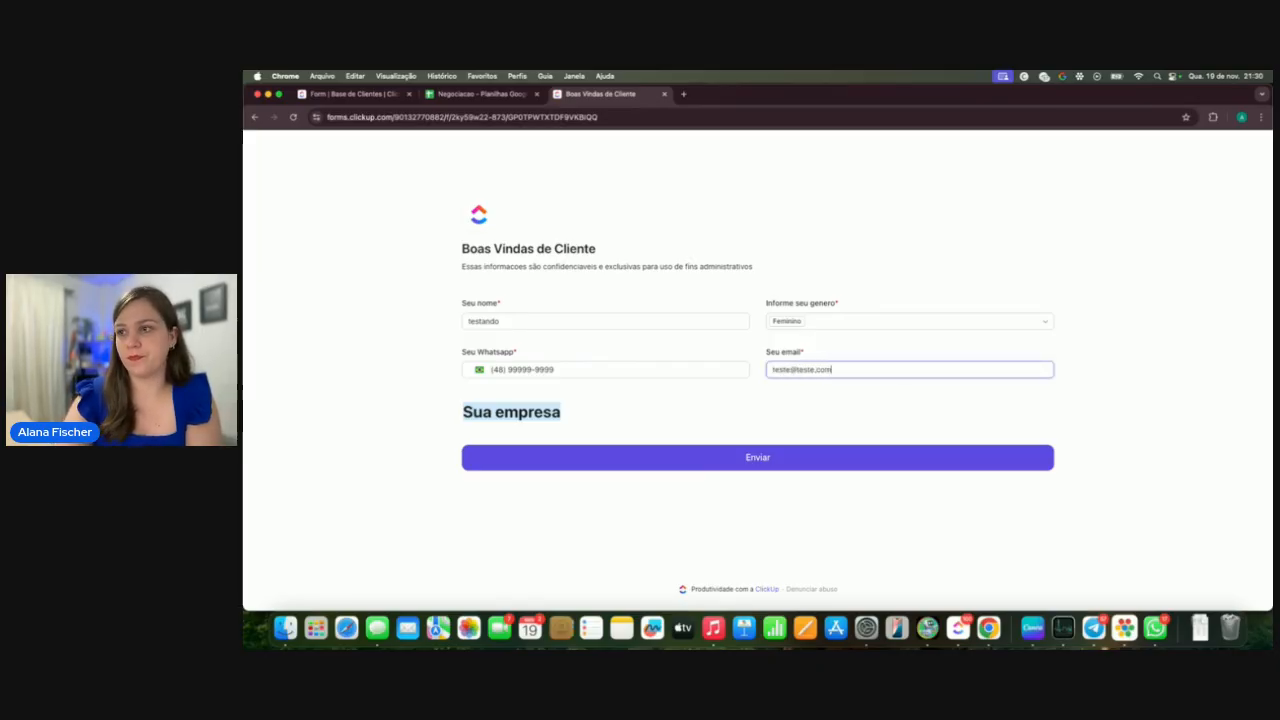
pyautogui.click(819, 449)
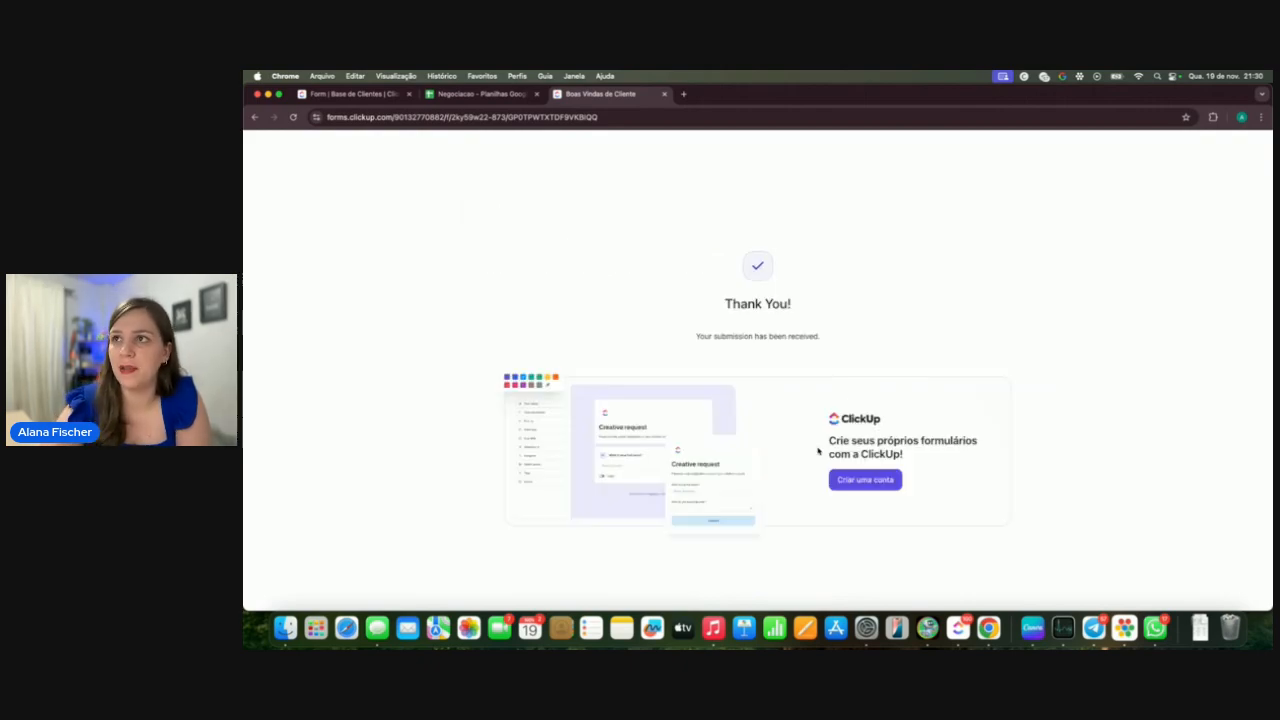
# Open the submitted testando task in the Base de Clientes list view and examine its custom fields
pyautogui.click(352, 94)
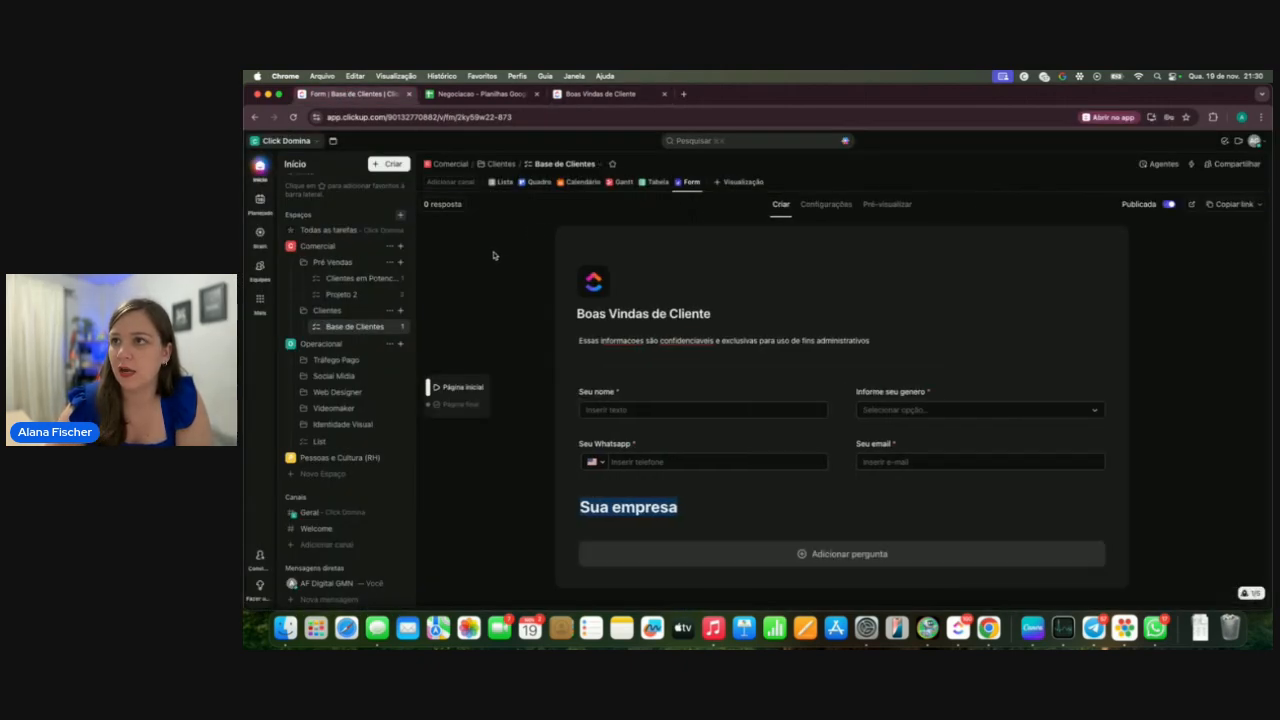
pyautogui.click(504, 183)
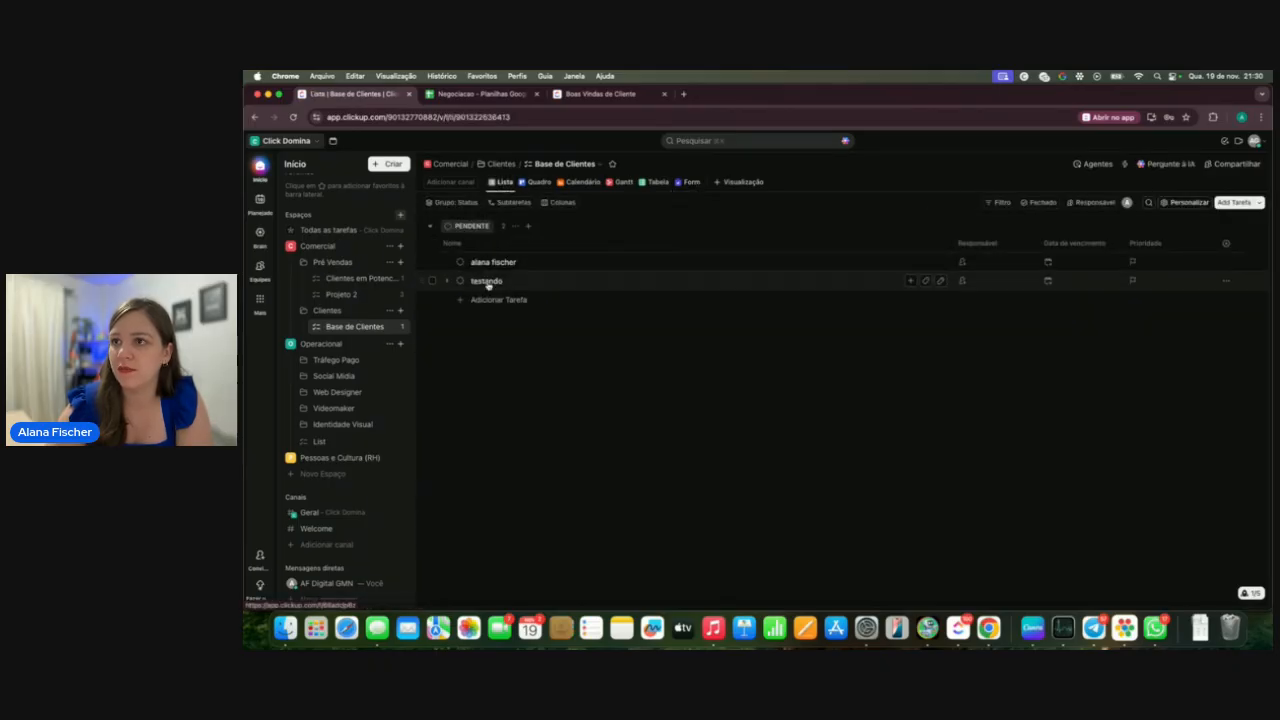
pyautogui.click(506, 282)
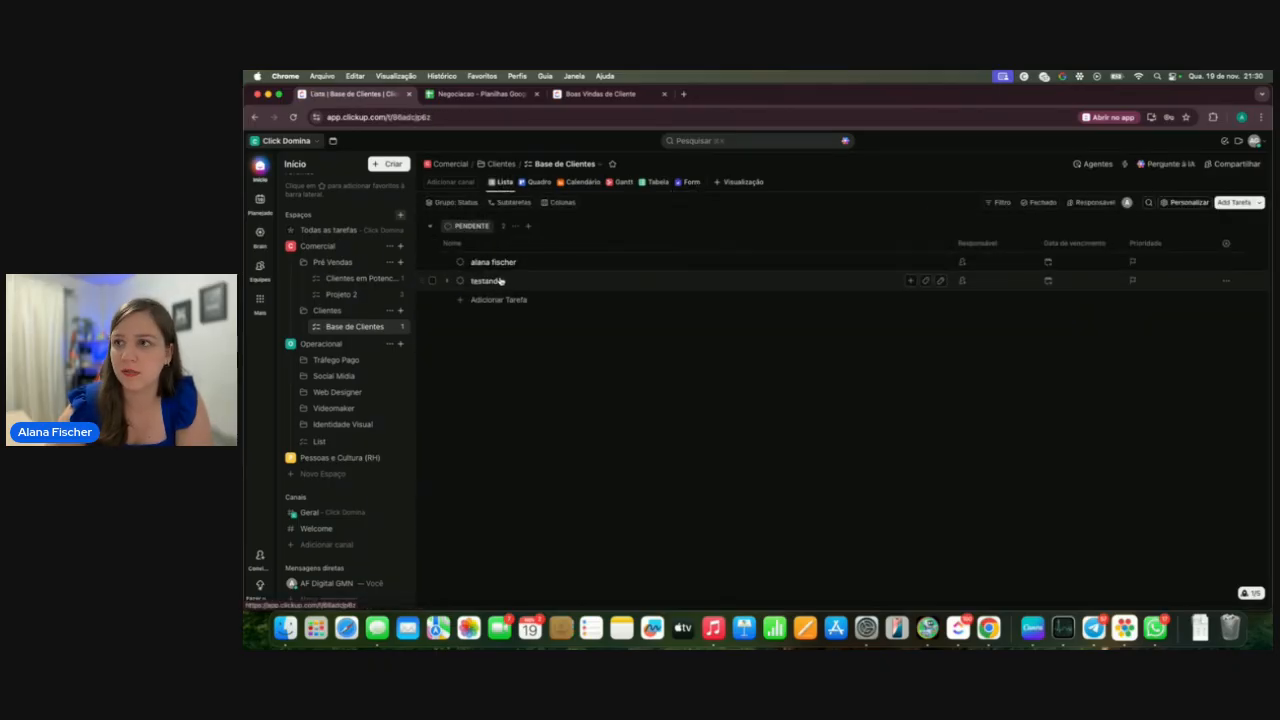
pyautogui.scroll(-1, 493, 404)
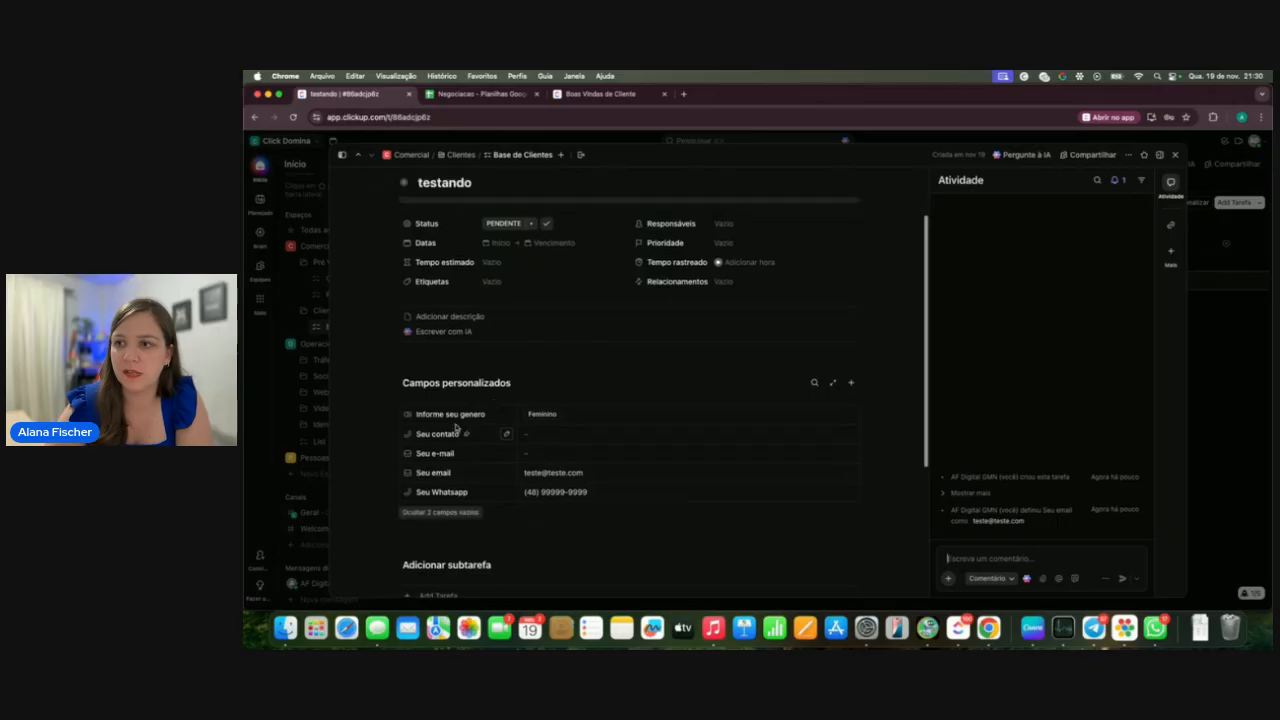